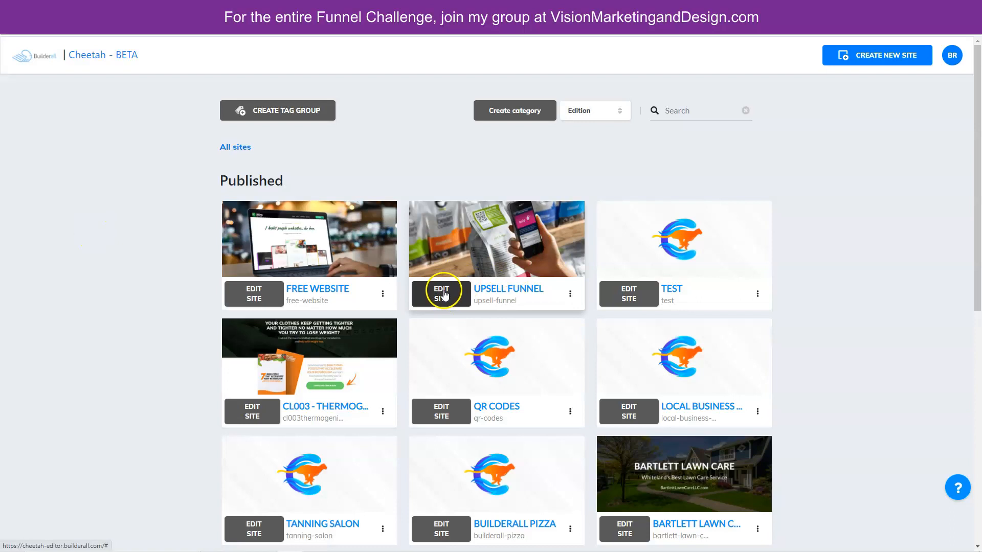
# Step: Open the Upsell Funnel site for editing and go to its Super Checkout
pyautogui.click(444, 293)
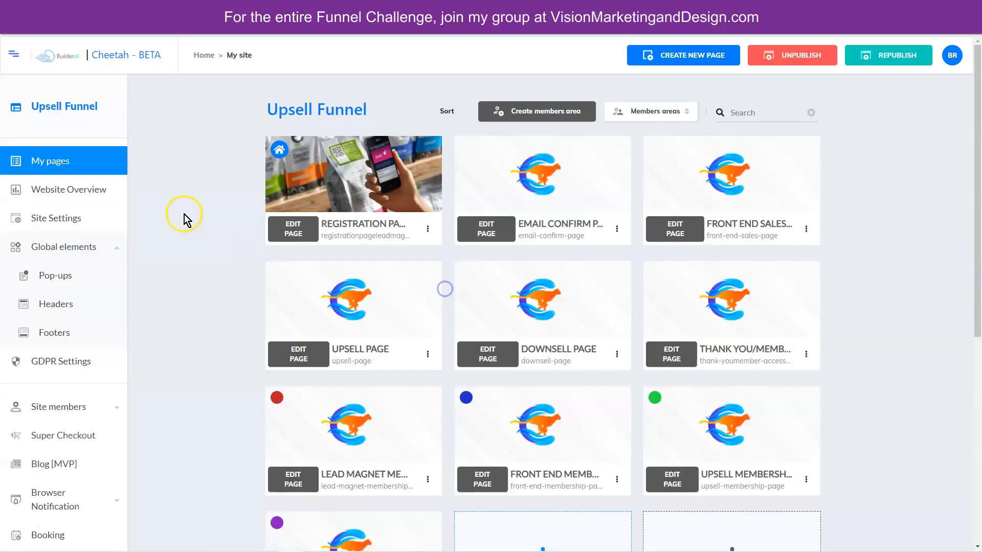
pyautogui.scroll(-3, 153, 368)
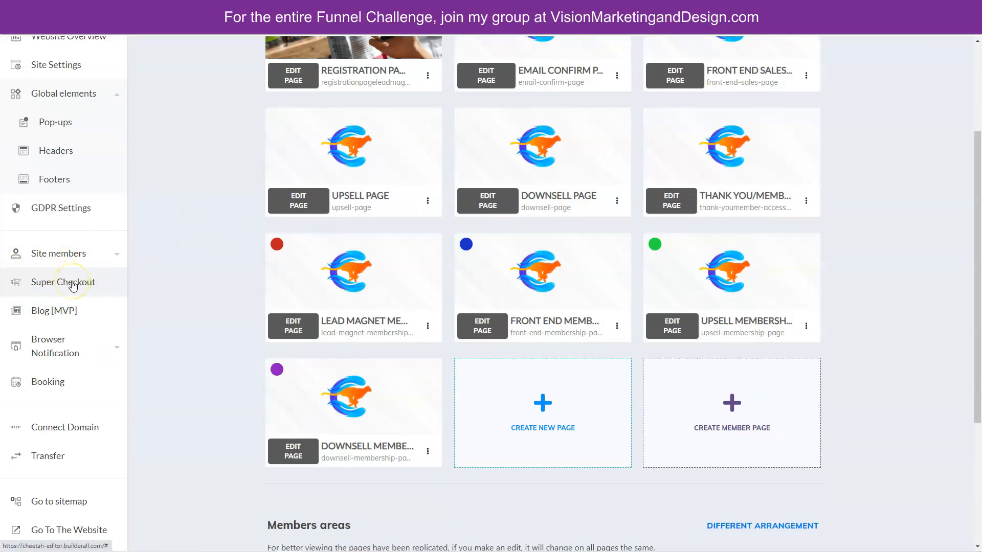
pyautogui.click(73, 284)
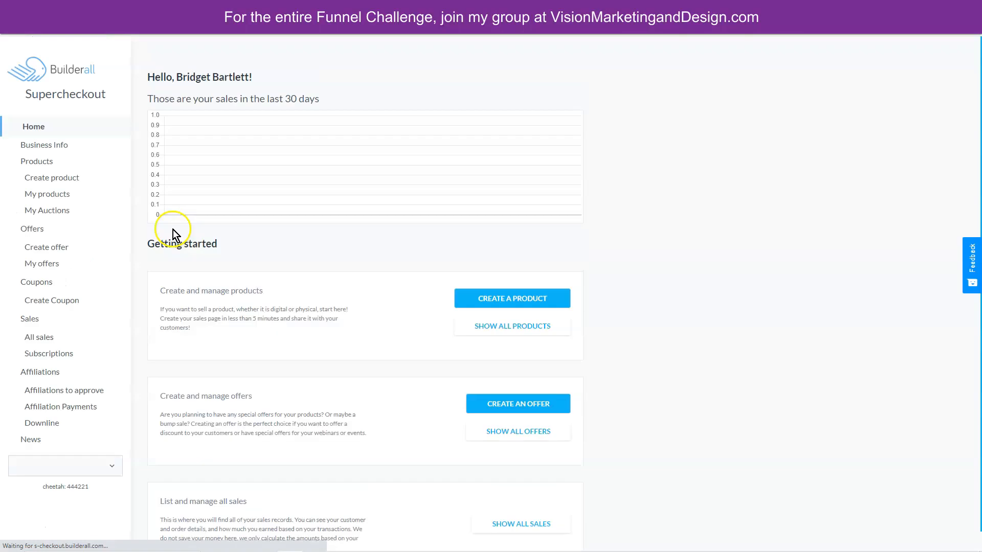
# Step: Review the business information and save it with global affiliations disabled
pyautogui.click(48, 148)
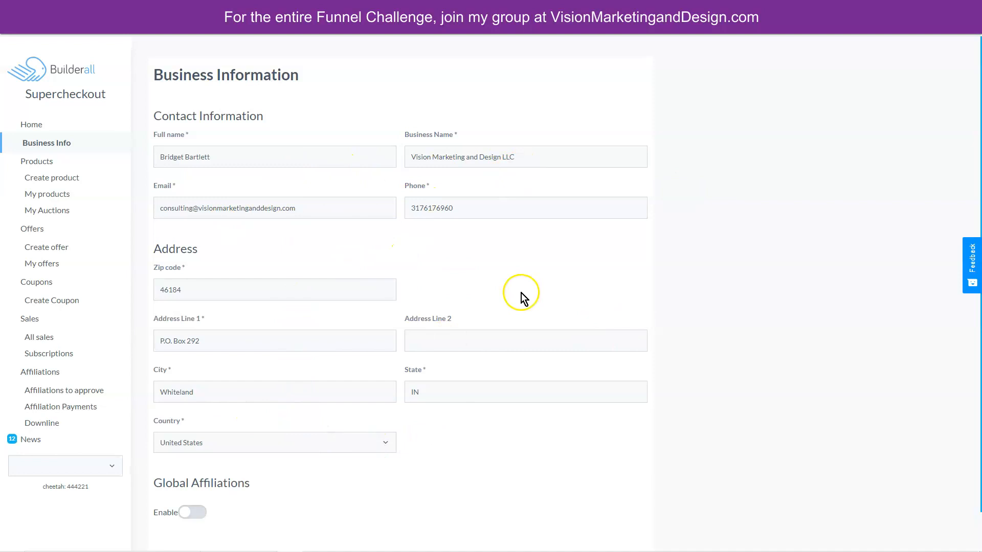
pyautogui.scroll(-1, 501, 325)
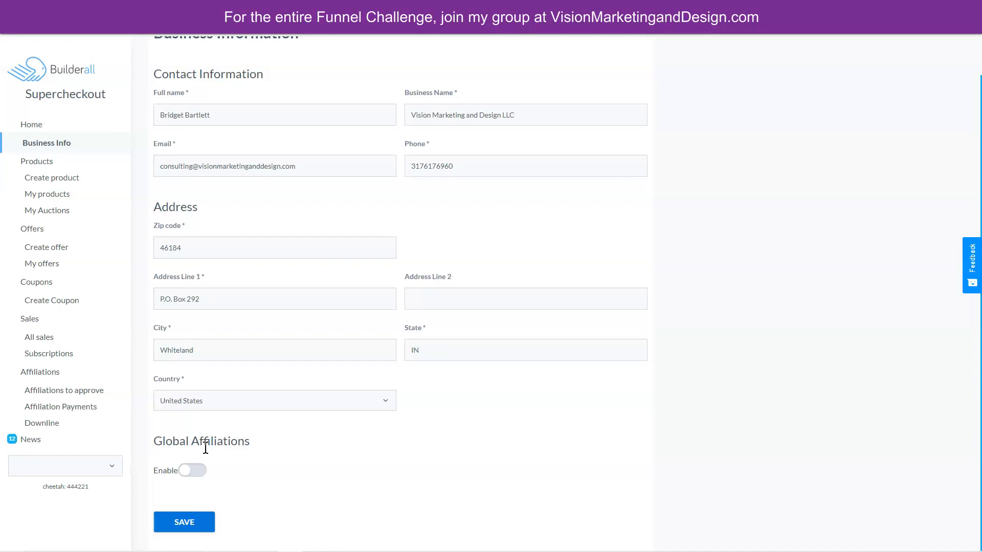
pyautogui.click(193, 472)
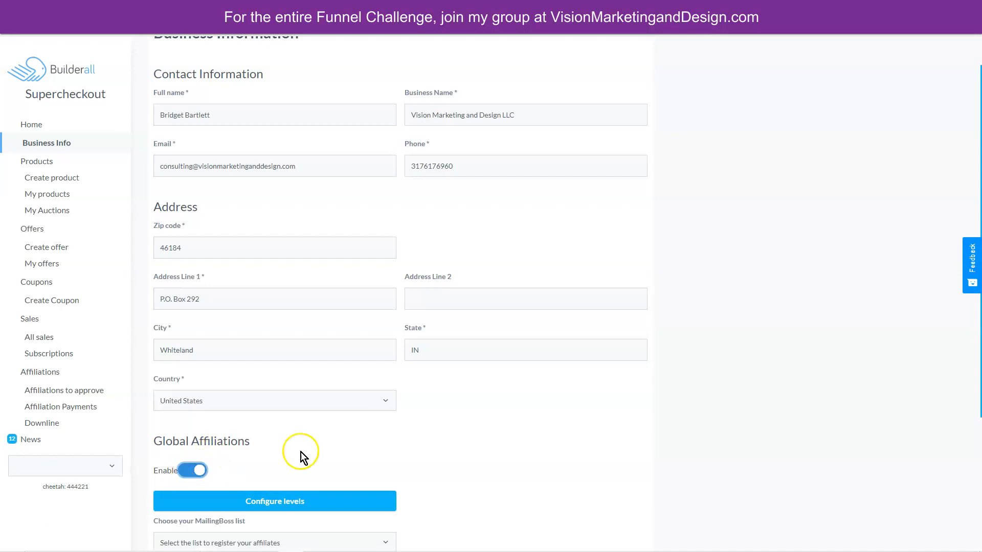
pyautogui.scroll(-2, 387, 450)
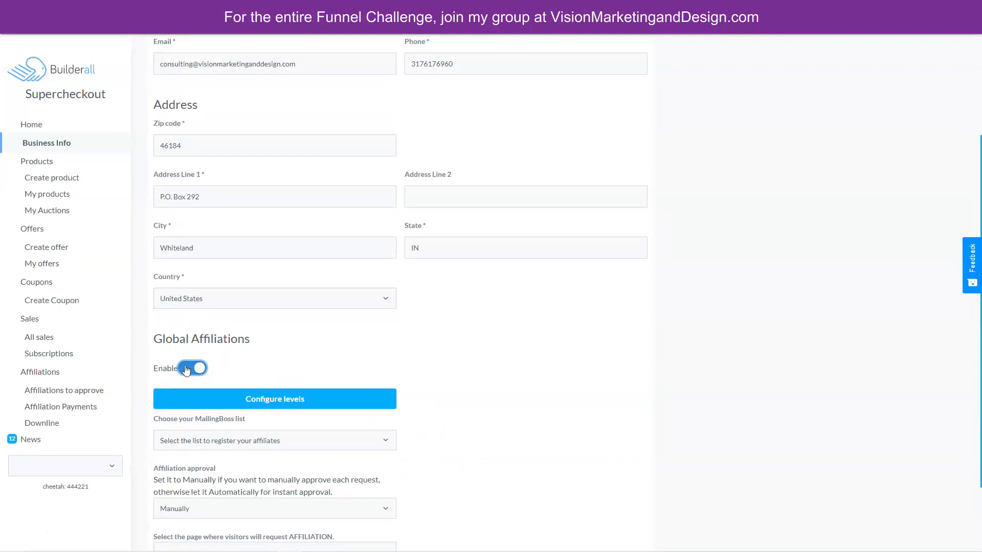
pyautogui.click(186, 369)
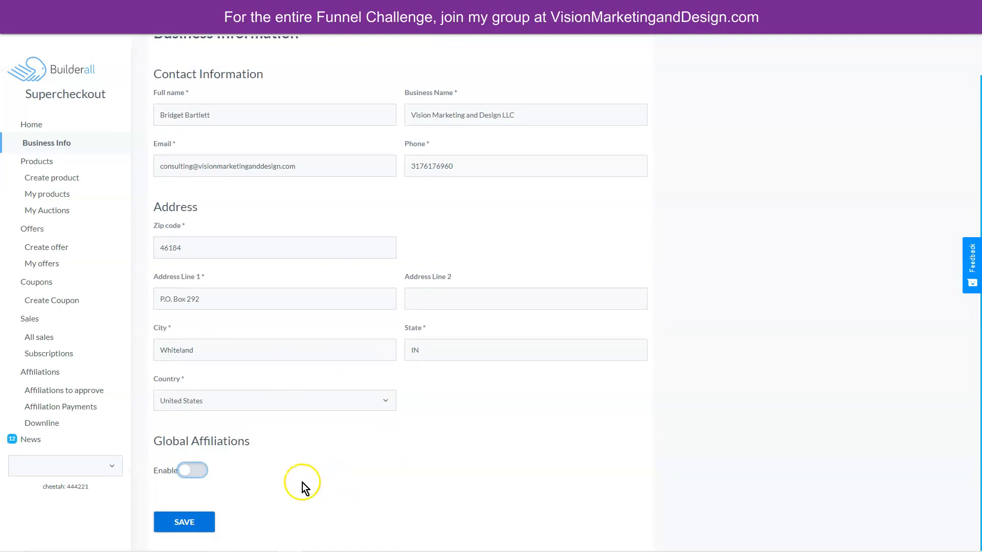
pyautogui.click(184, 522)
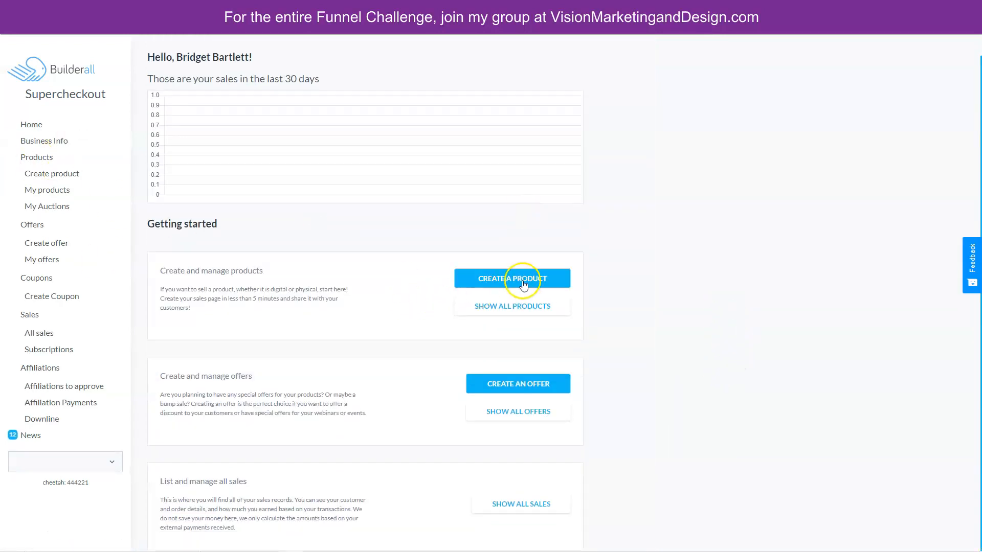
# Step: Create a new product and name it "Front End Product"
pyautogui.click(526, 278)
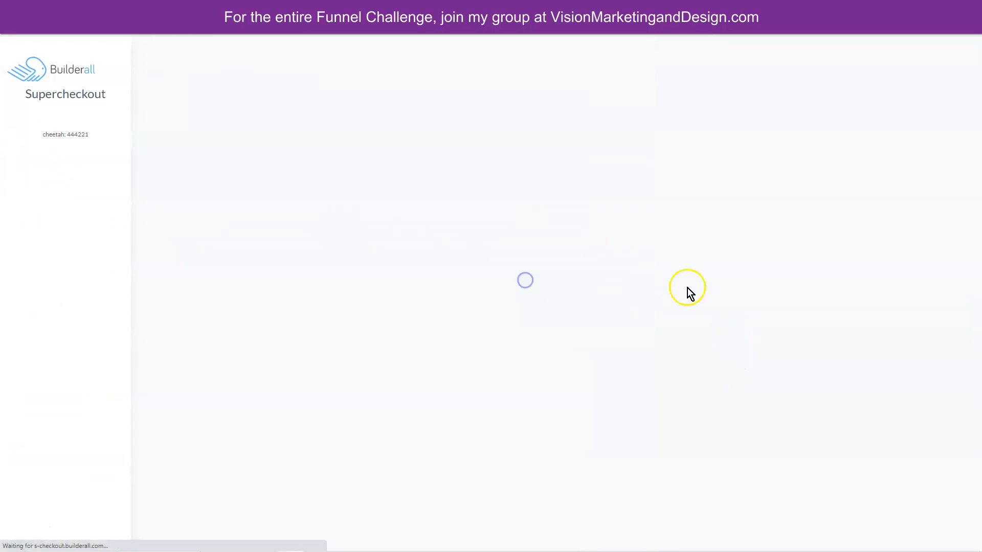
pyautogui.click(323, 162)
pyautogui.write('Front')
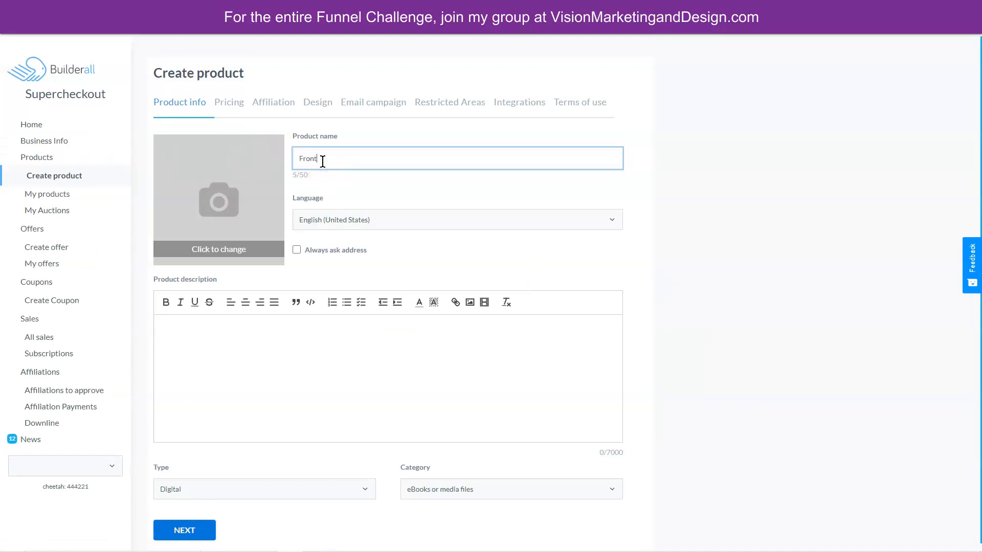
pyautogui.write(' End Product')
# Step: Upload the "Front End Offer" image from the Desktop as the product picture, with the crop enlarged to cover the whole circle
pyautogui.click(210, 247)
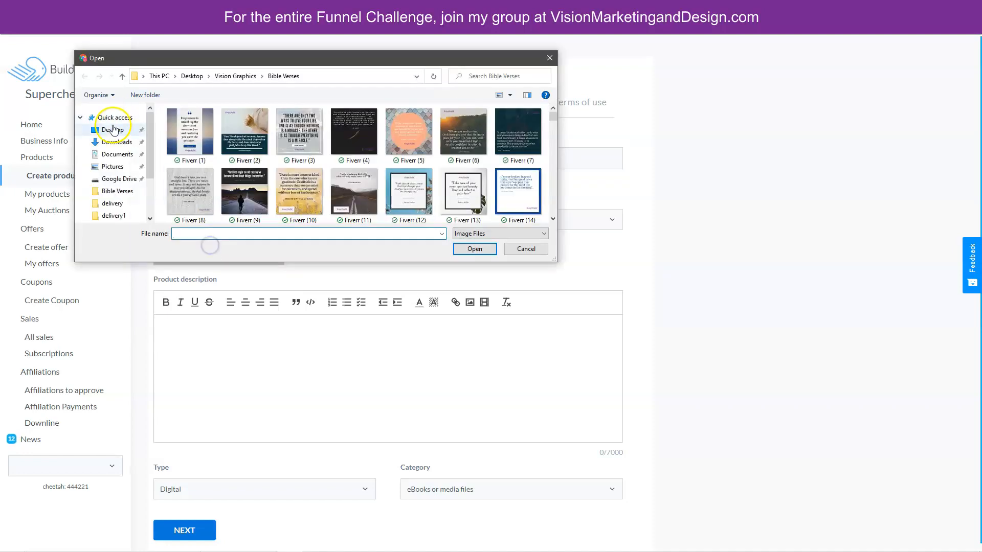
pyautogui.click(110, 127)
pyautogui.click(246, 136)
pyautogui.click(463, 248)
pyautogui.moveTo(565, 354); pyautogui.dragTo(599, 410)
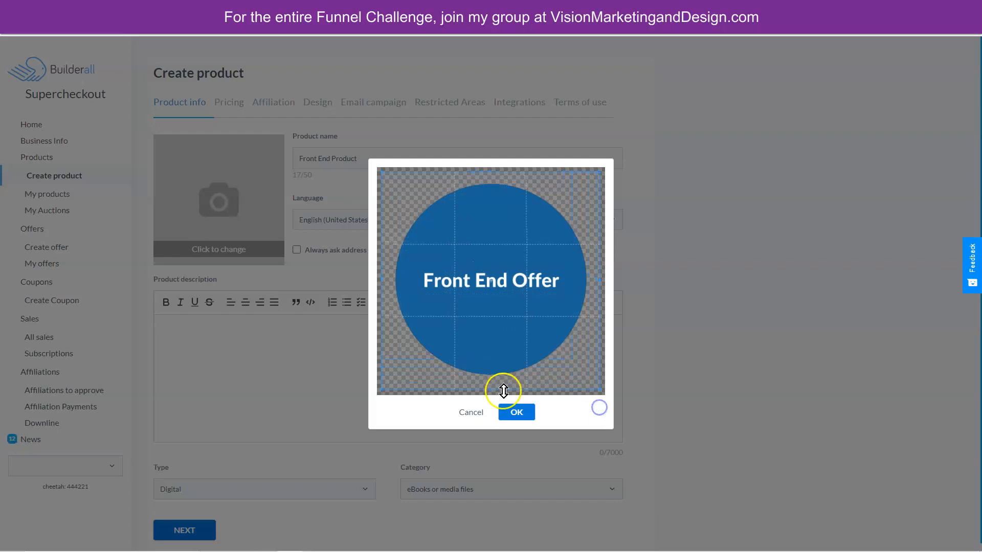
pyautogui.click(516, 411)
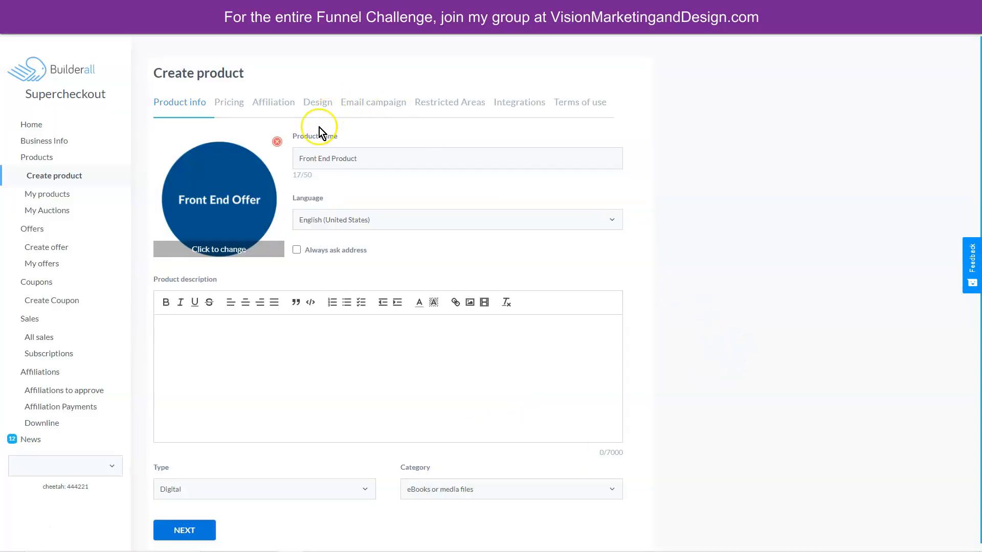
# Step: Choose English (United States) as the product language and leave the option to always ask for the address off
pyautogui.click(394, 218)
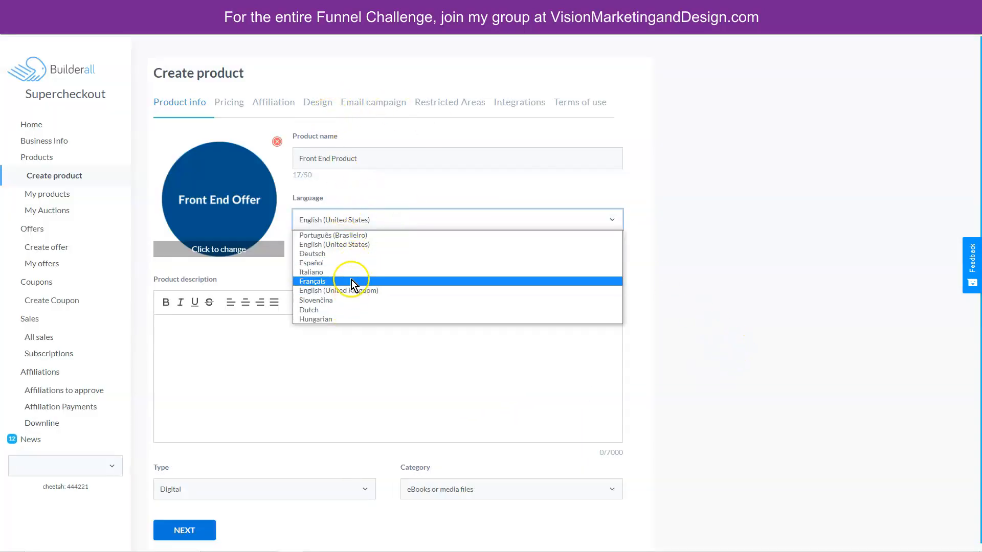
pyautogui.click(382, 246)
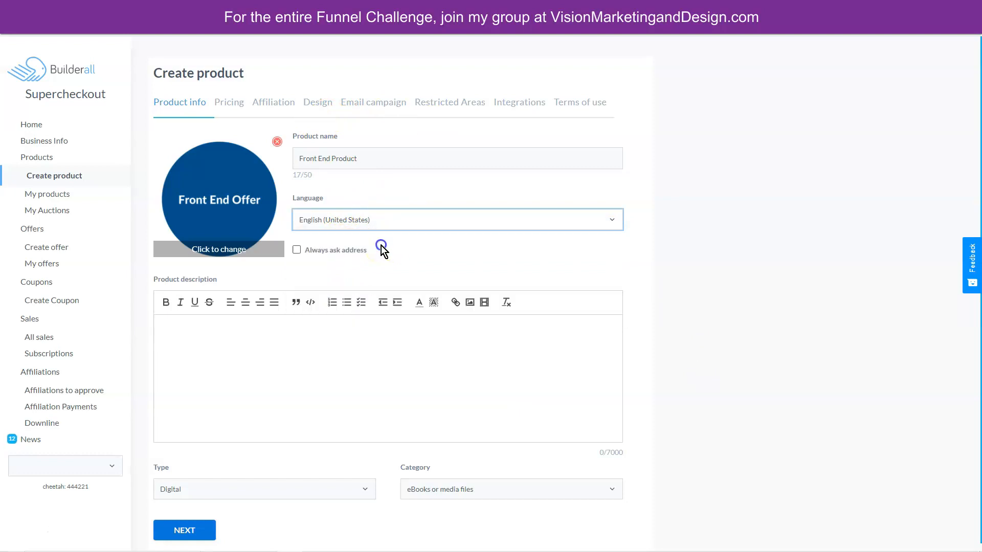
pyautogui.click(297, 250)
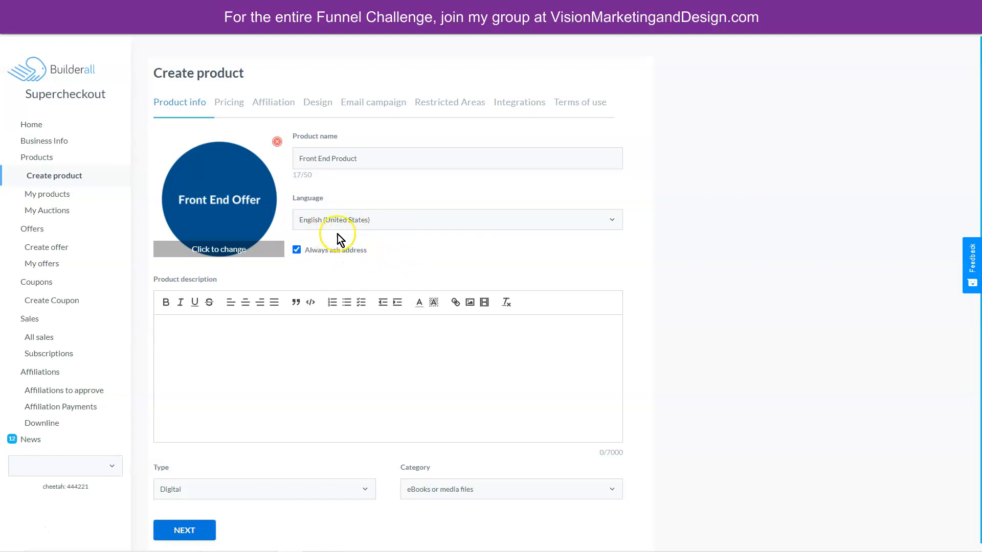
pyautogui.click(296, 250)
# Step: Enter "This is an excellent product!" as the product description and copy that sentence
pyautogui.click(232, 330)
pyautogui.write('This is an excellent product!')
pyautogui.moveTo(273, 329); pyautogui.dragTo(177, 327)
pyautogui.moveTo(274, 325); pyautogui.dragTo(164, 329)
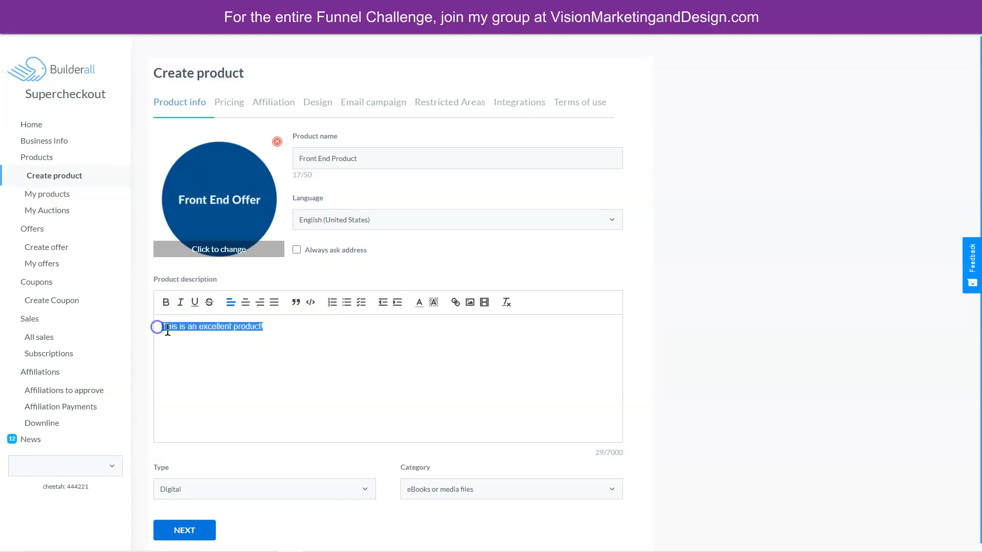
pyautogui.rightClick(172, 327)
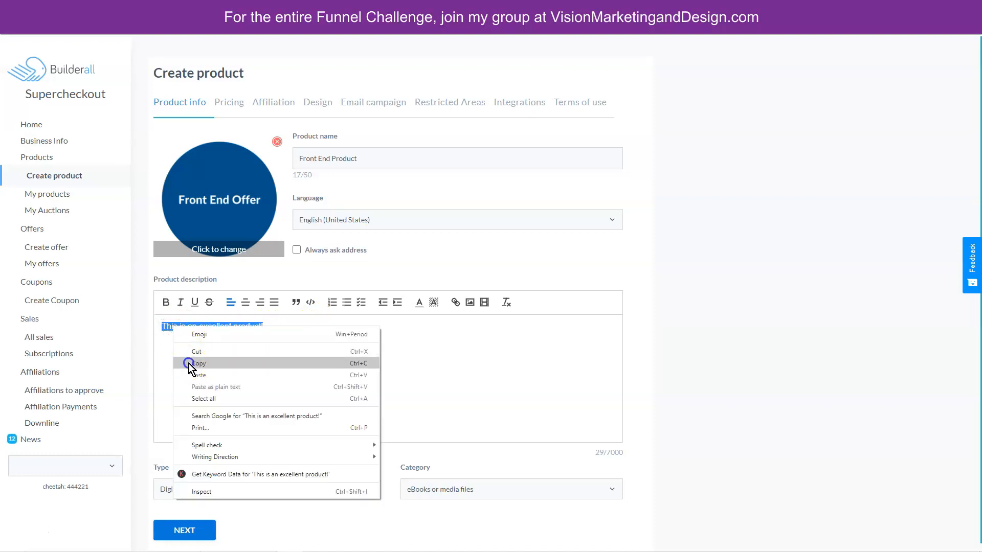
pyautogui.click(188, 365)
# Step: Paste the copied sentence repeatedly after the first one until the description fills about eight lines
pyautogui.click(285, 325)
pyautogui.hotkey('ctrl', 'v')
pyautogui.hotkey('ctrl', 'v')
pyautogui.hotkey('ctrl', 'v')
pyautogui.hotkey('ctrl', 'v')
pyautogui.hotkey('ctrl', 'v')
pyautogui.hotkey('ctrl', 'v')
pyautogui.hotkey('ctrl', 'v')
pyautogui.hotkey('ctrl', 'v')
pyautogui.hotkey('ctrl', 'v')
pyautogui.hotkey('ctrl', 'v')
pyautogui.hotkey('ctrl', 'v')
pyautogui.hotkey('ctrl', 'v')
pyautogui.hotkey('ctrl', 'v')
pyautogui.hotkey('ctrl', 'v')
pyautogui.hotkey('ctrl', 'v')
pyautogui.hotkey('ctrl', 'v')
pyautogui.hotkey('ctrl', 'v')
pyautogui.hotkey('ctrl', 'v')
pyautogui.hotkey('ctrl', 'v')
pyautogui.hotkey('ctrl', 'v')
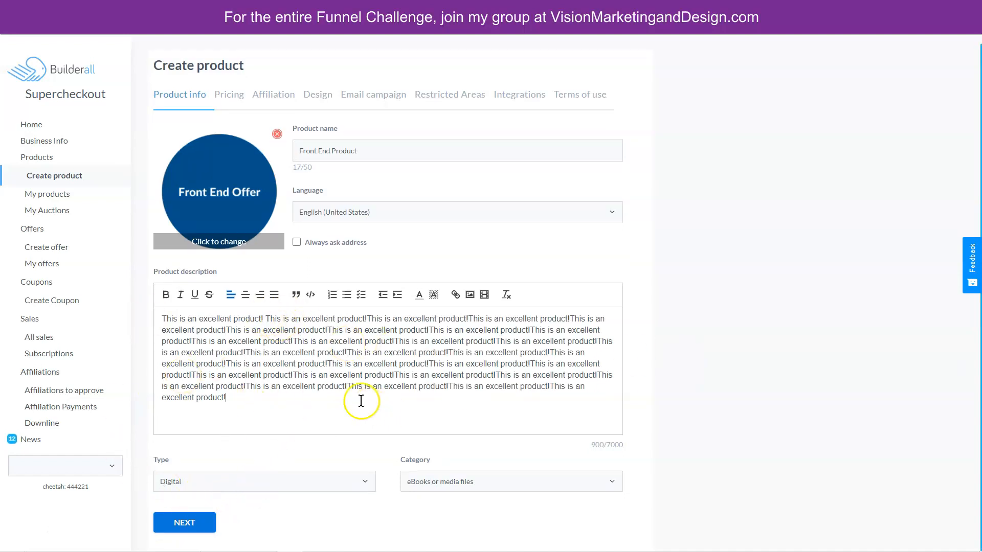
# Step: Keep the product type Digital and the category eBooks or media files, and continue to the pricing settings
pyautogui.click(230, 483)
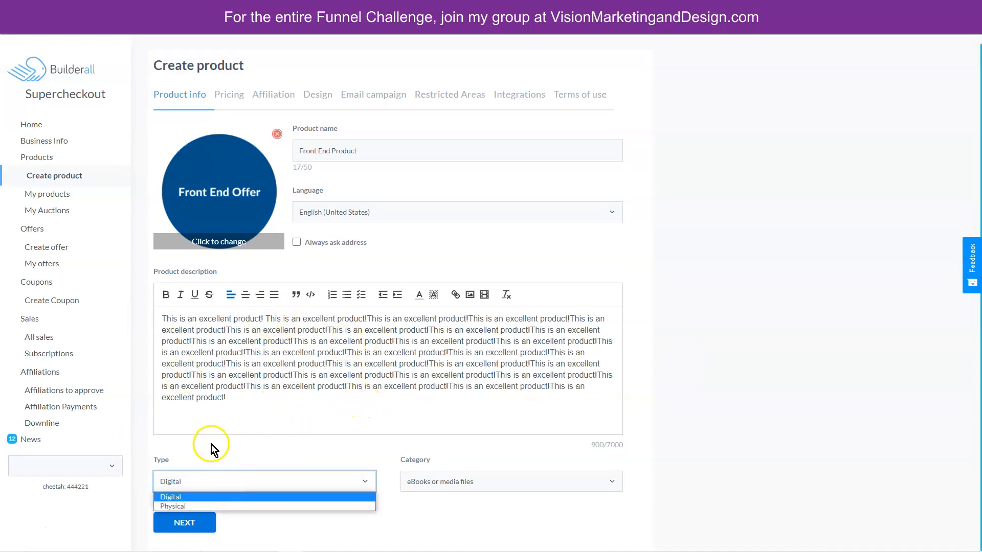
pyautogui.click(214, 450)
pyautogui.click(198, 486)
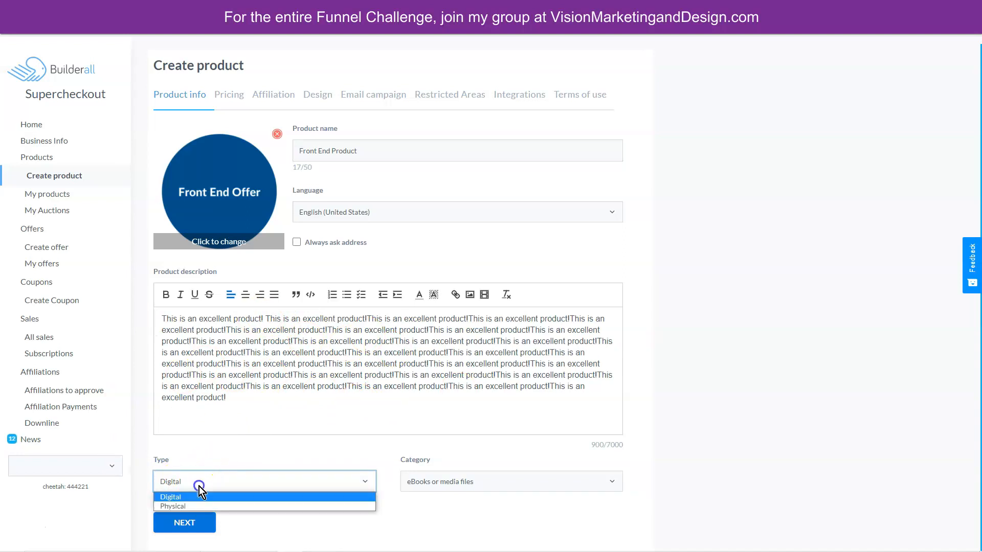
pyautogui.click(228, 496)
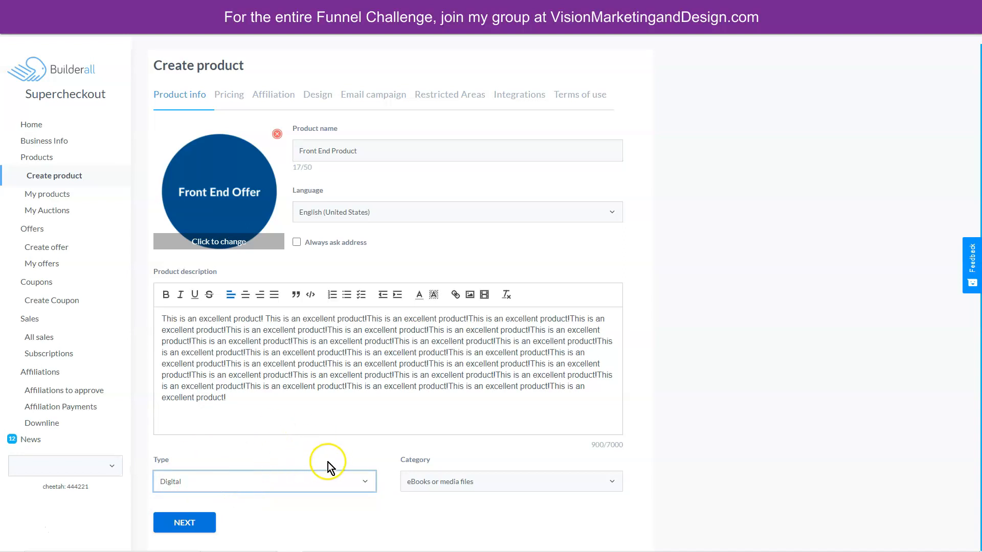
pyautogui.click(459, 484)
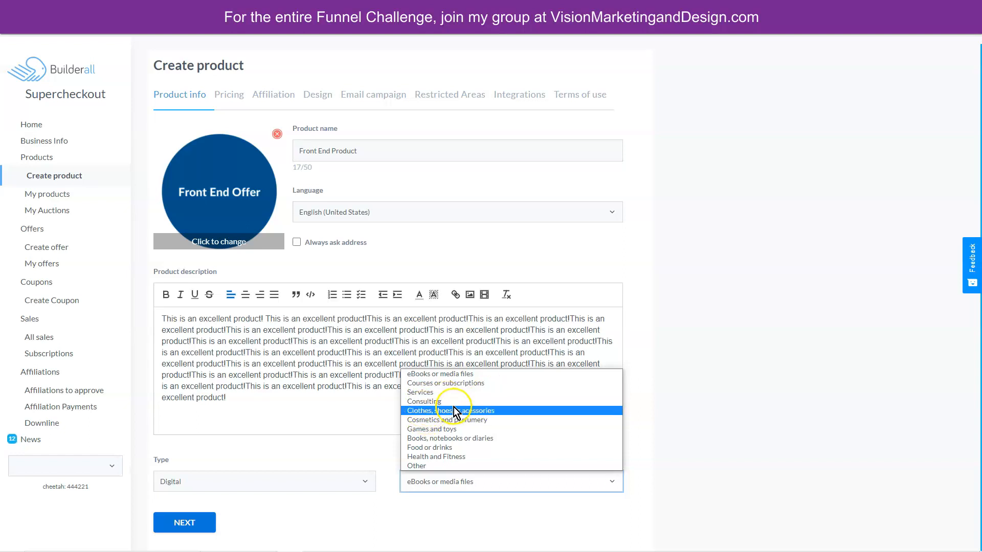
pyautogui.click(432, 487)
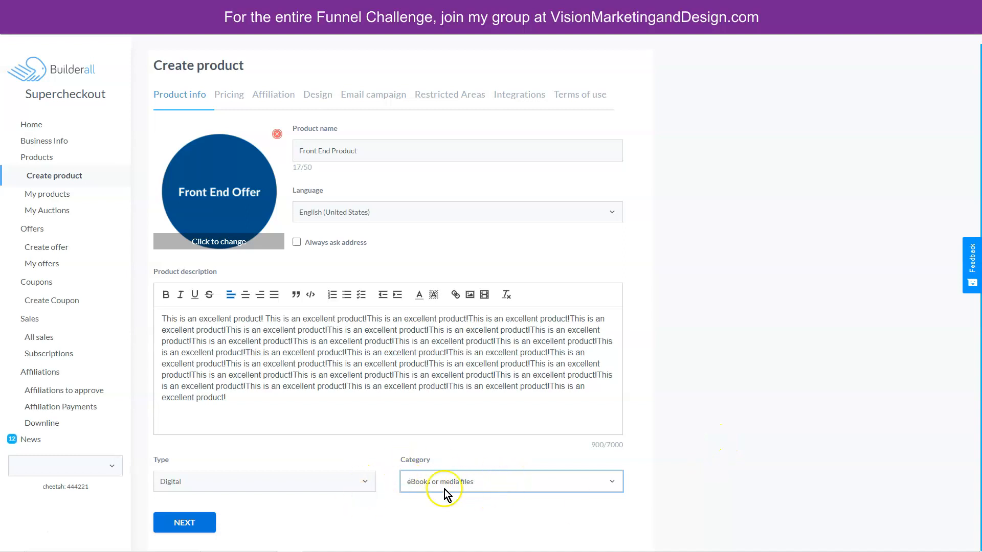
pyautogui.click(191, 524)
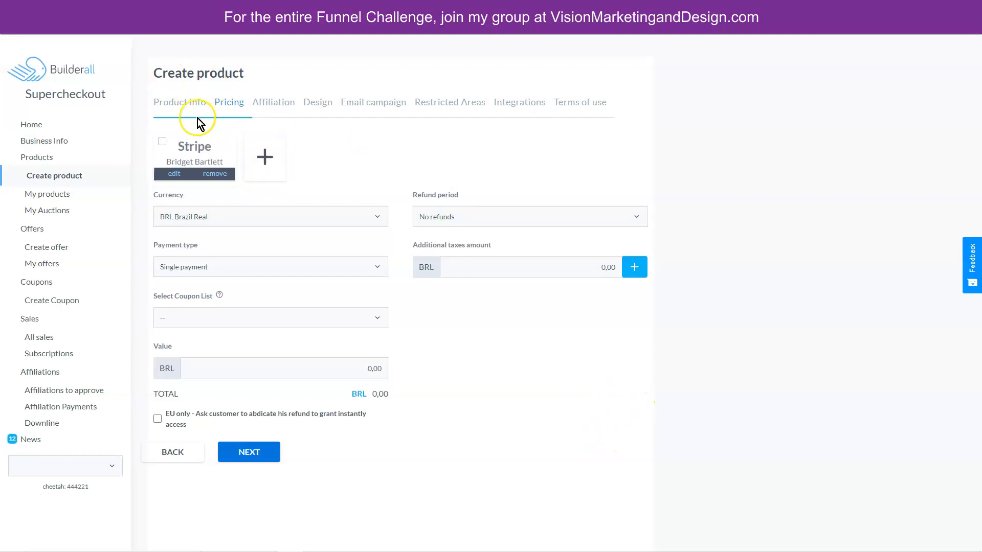
# Step: Look over the payment gateways that can be added, and select the existing Stripe account for this product
pyautogui.click(265, 158)
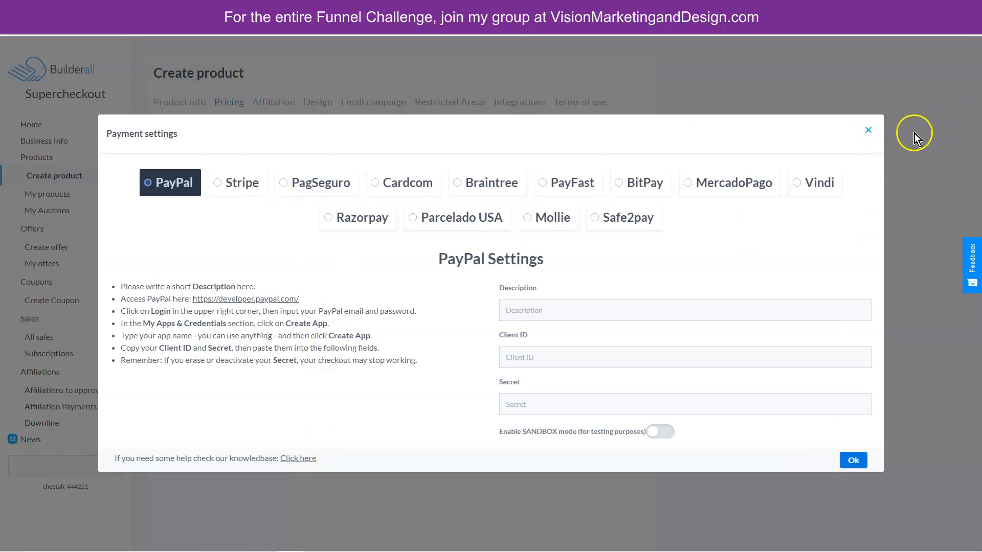
pyautogui.click(870, 132)
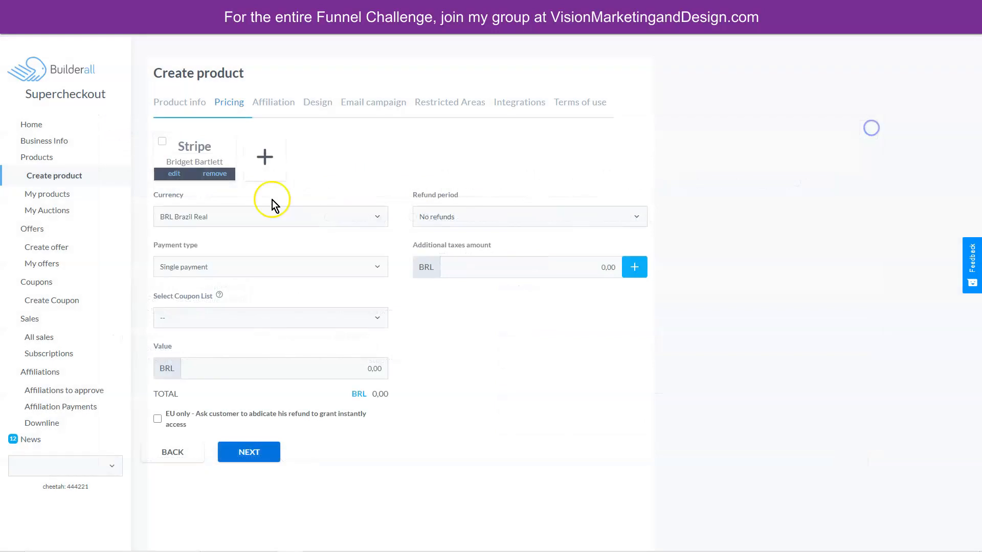
pyautogui.click(161, 142)
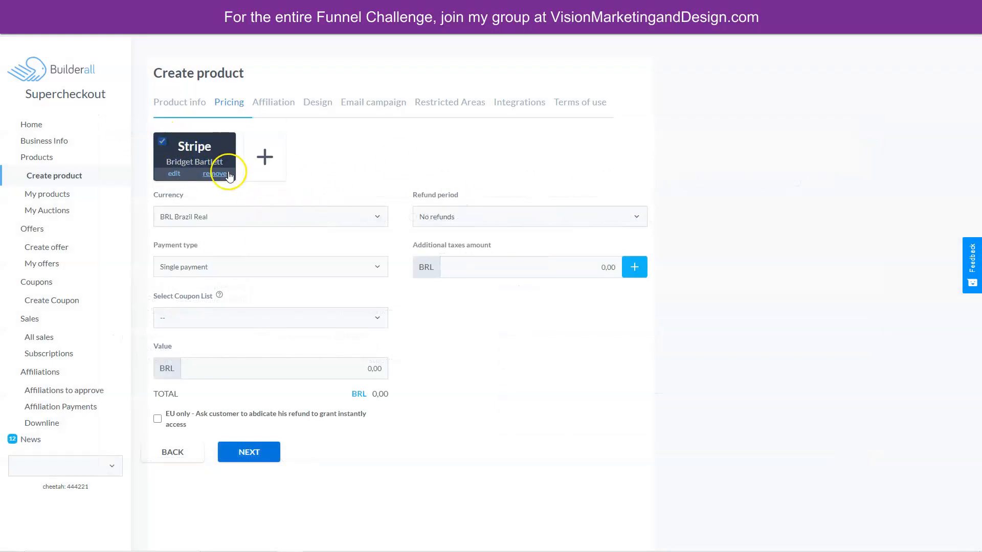
# Step: Set the currency to USD United States Dollar and the refund period to 14 days
pyautogui.click(258, 217)
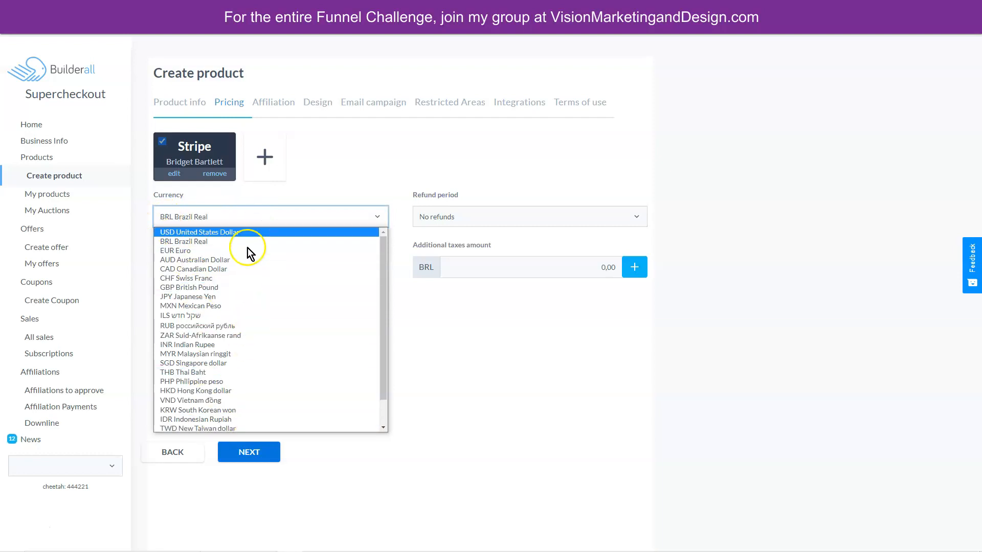
pyautogui.click(236, 231)
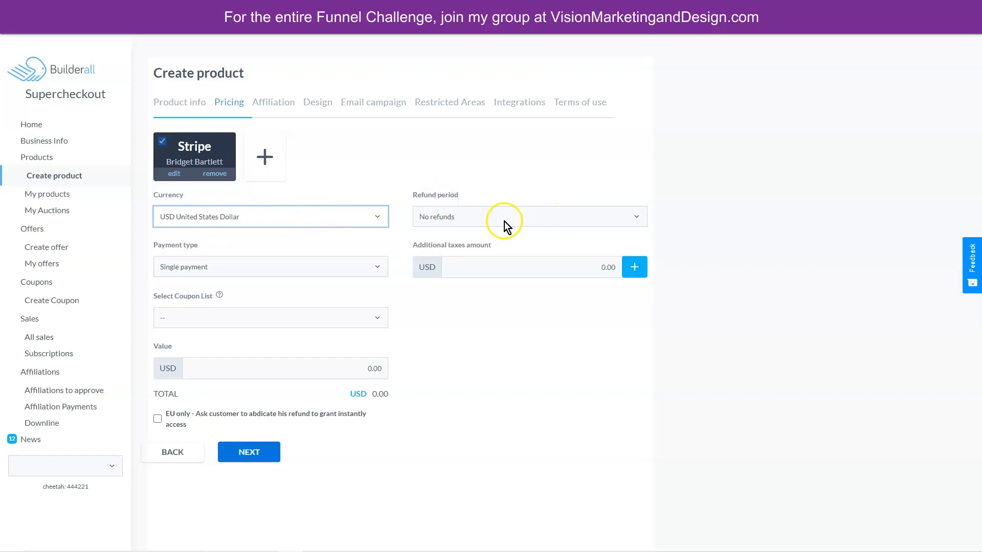
pyautogui.click(490, 217)
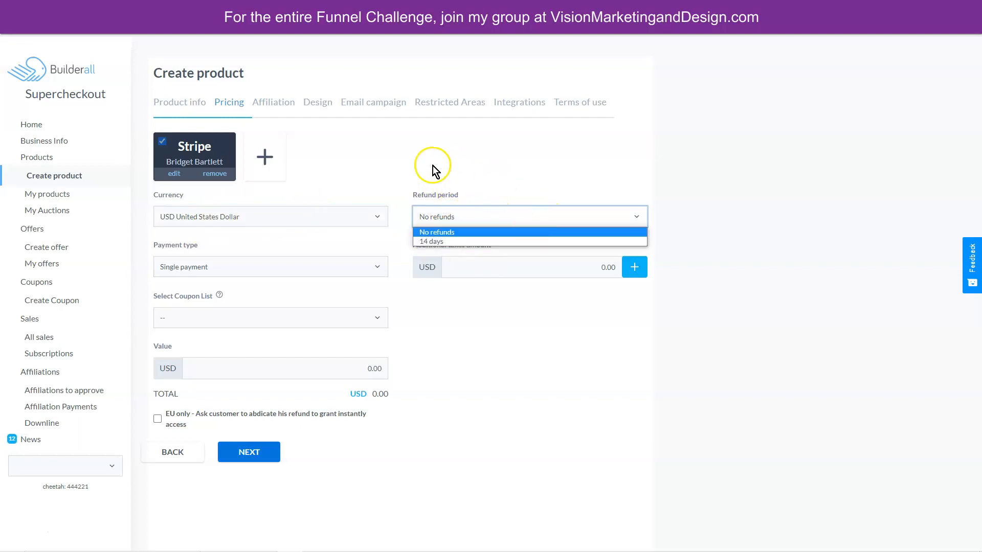
pyautogui.click(455, 241)
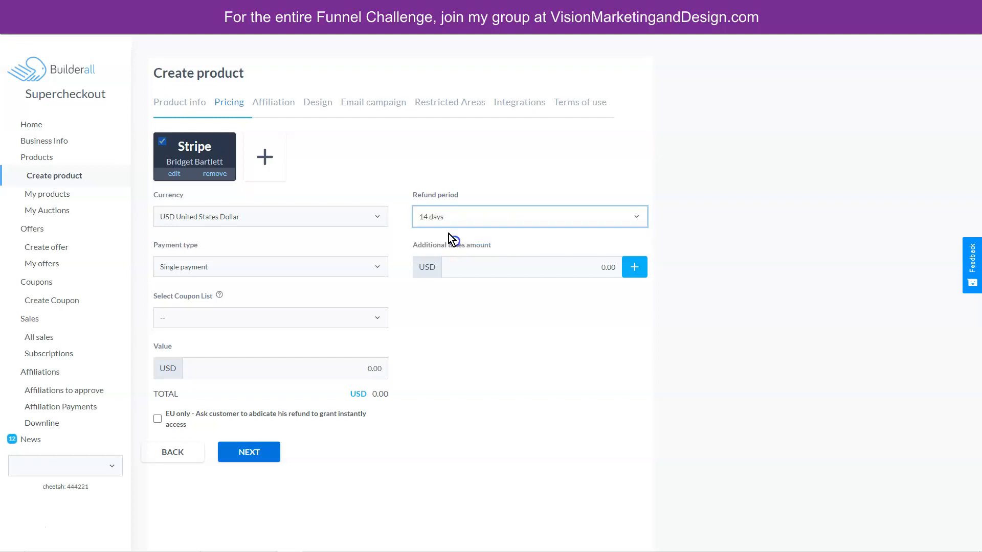
# Step: Look over the payment types and the coupon list, keeping Single payment and no coupon list selected
pyautogui.click(325, 267)
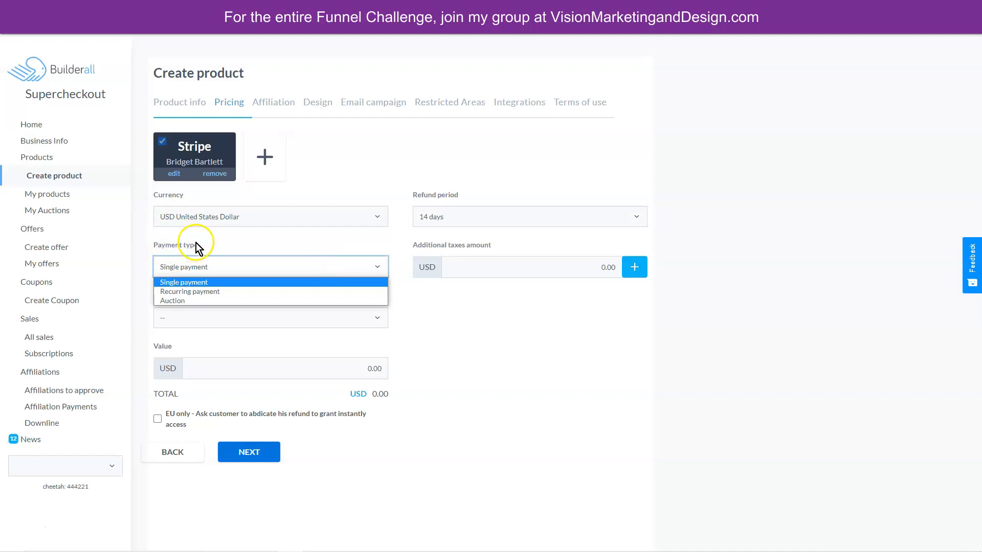
pyautogui.click(222, 301)
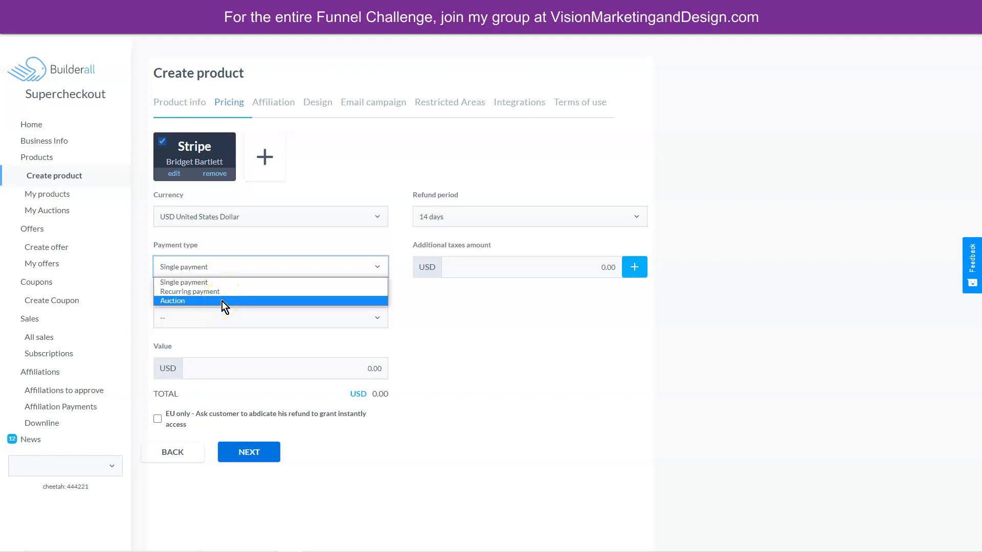
pyautogui.click(228, 283)
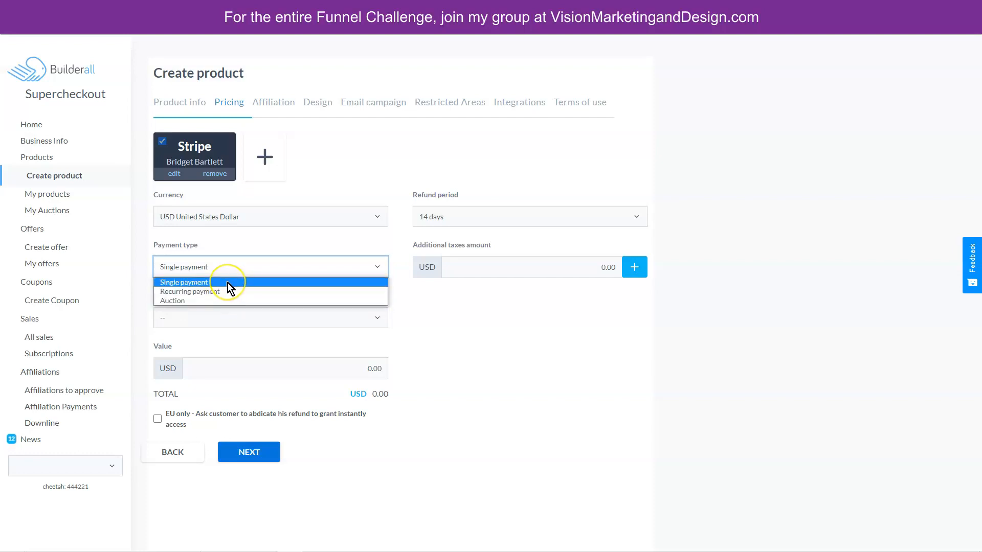
pyautogui.click(228, 283)
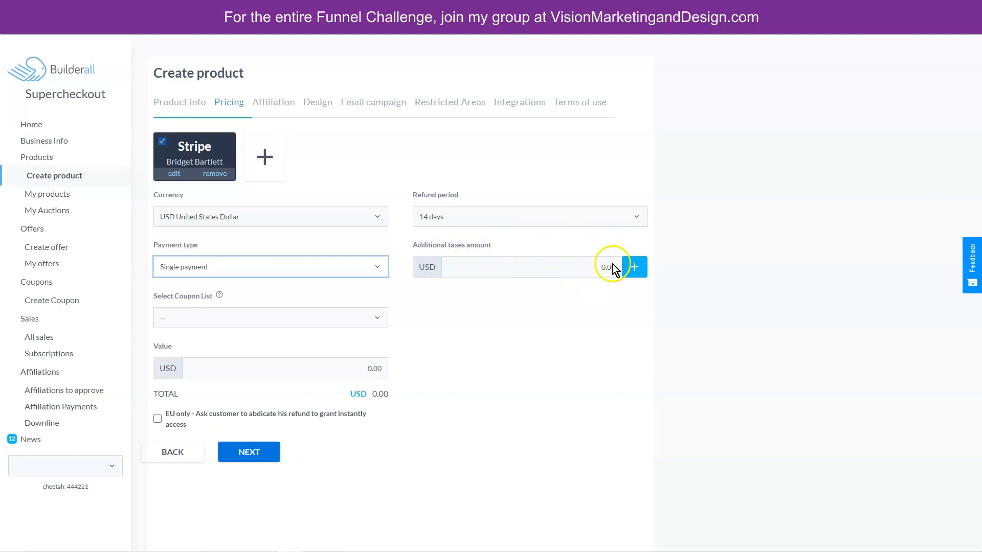
pyautogui.click(263, 319)
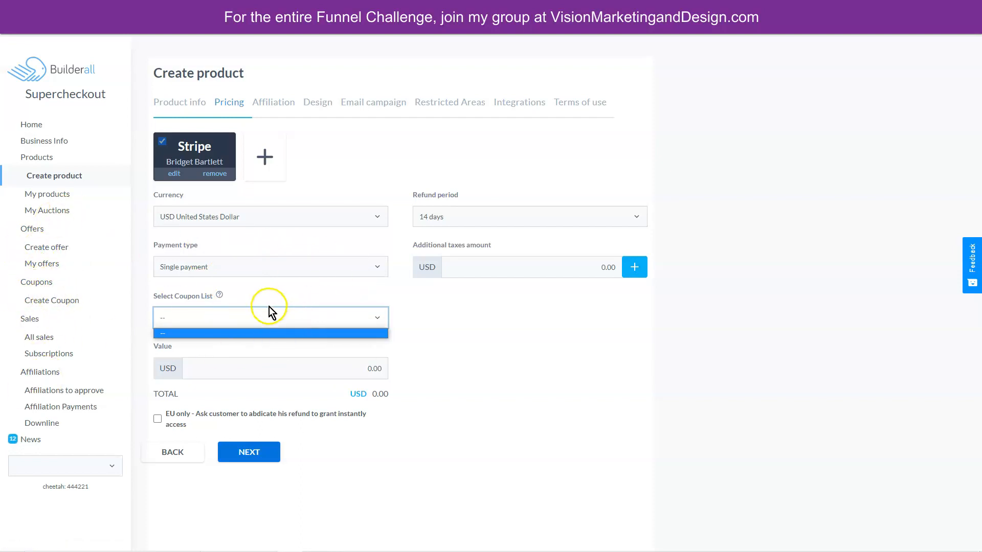
pyautogui.click(469, 346)
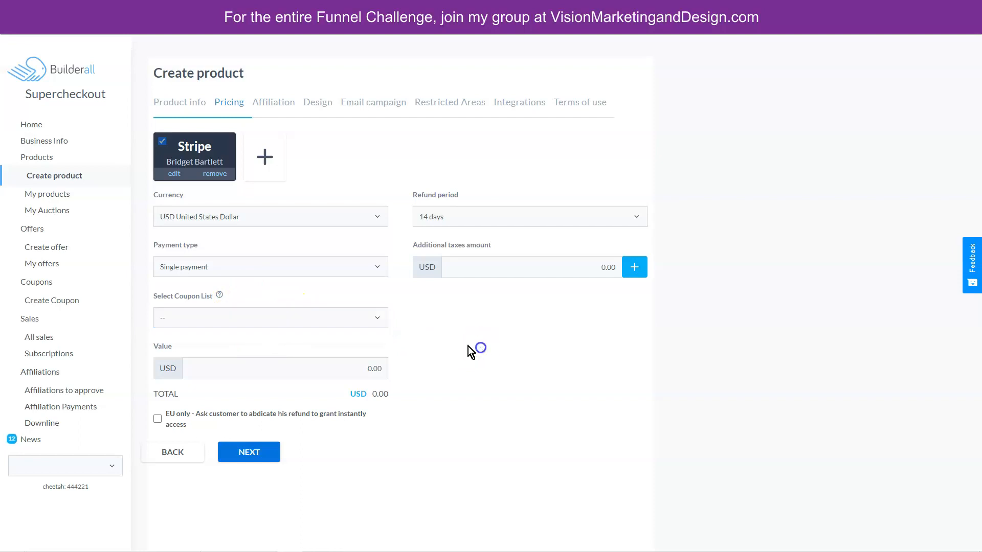
# Step: Set the product's value to 0.50 USD
pyautogui.click(379, 367)
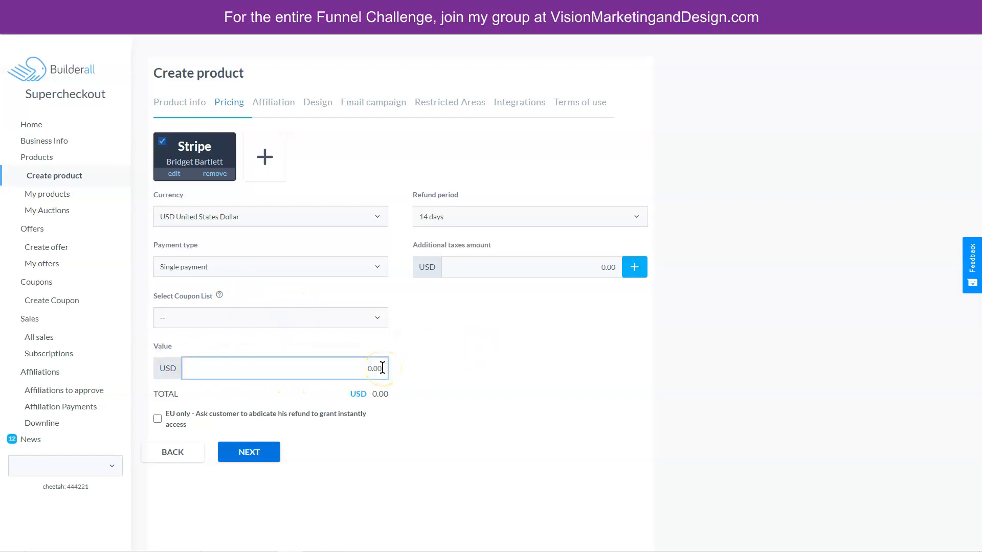
pyautogui.write('5')
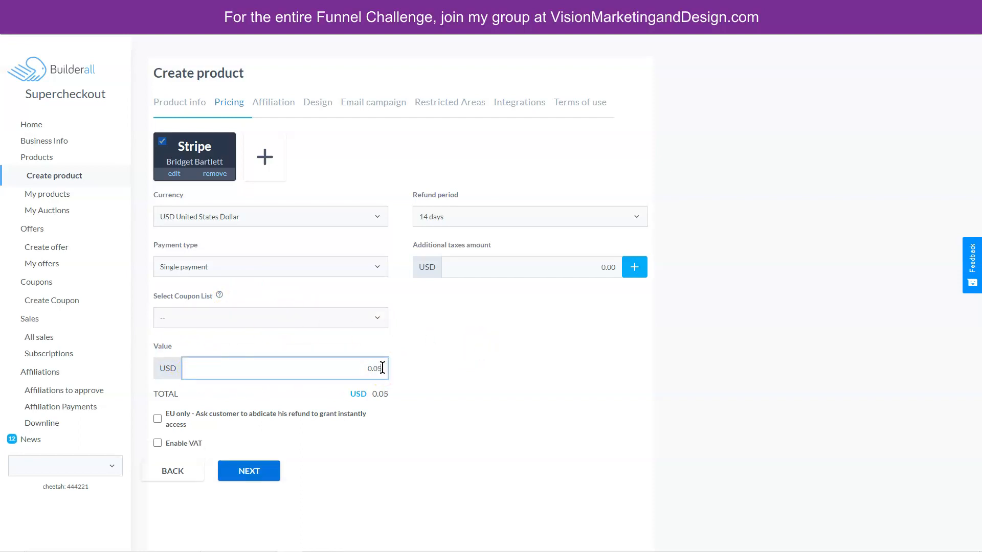
pyautogui.click(403, 443)
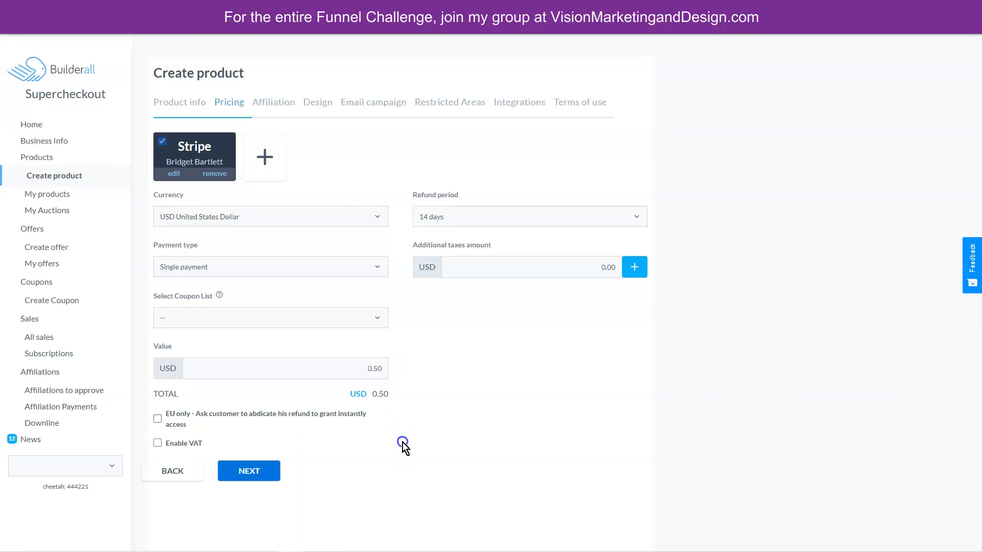
# Step: Enable the EU-only refund waiver and VAT to view the tax simulation, and switch both options off again
pyautogui.click(159, 418)
pyautogui.click(157, 443)
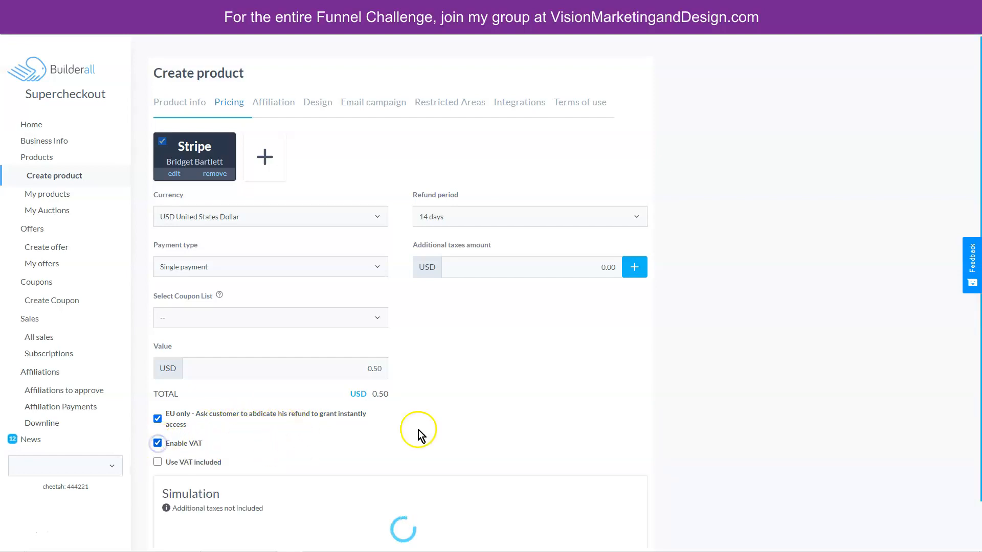
pyautogui.scroll(-2, 765, 414)
pyautogui.scroll(-1, 765, 413)
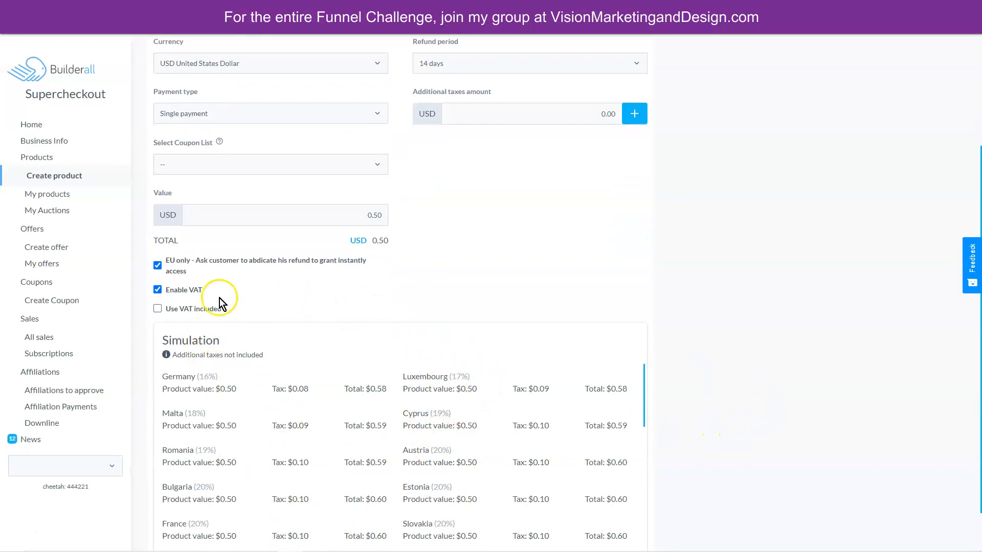
pyautogui.click(158, 290)
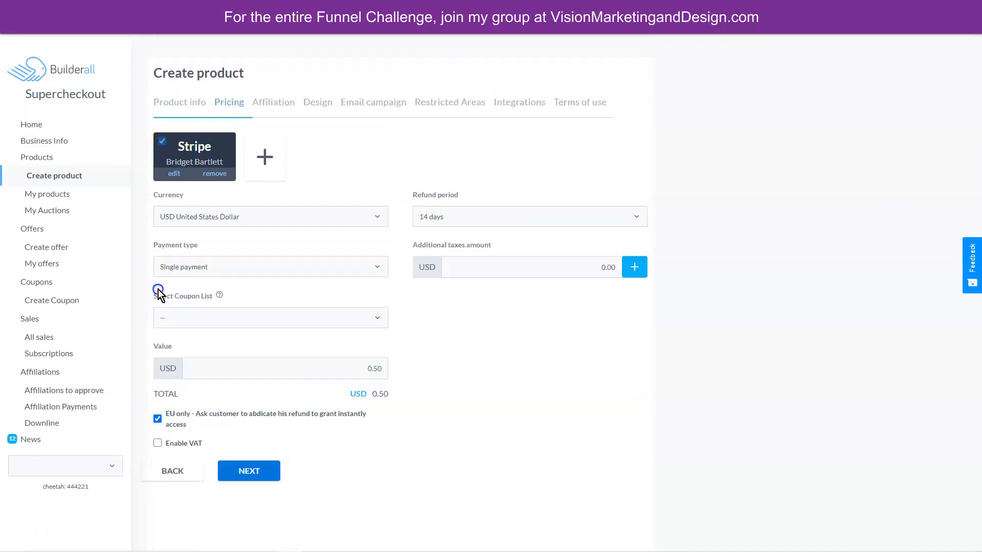
pyautogui.click(157, 418)
# Step: Continue to the design settings with affiliation left disabled, browse the sales page designs and choose 3 Steps Checkout
pyautogui.click(248, 469)
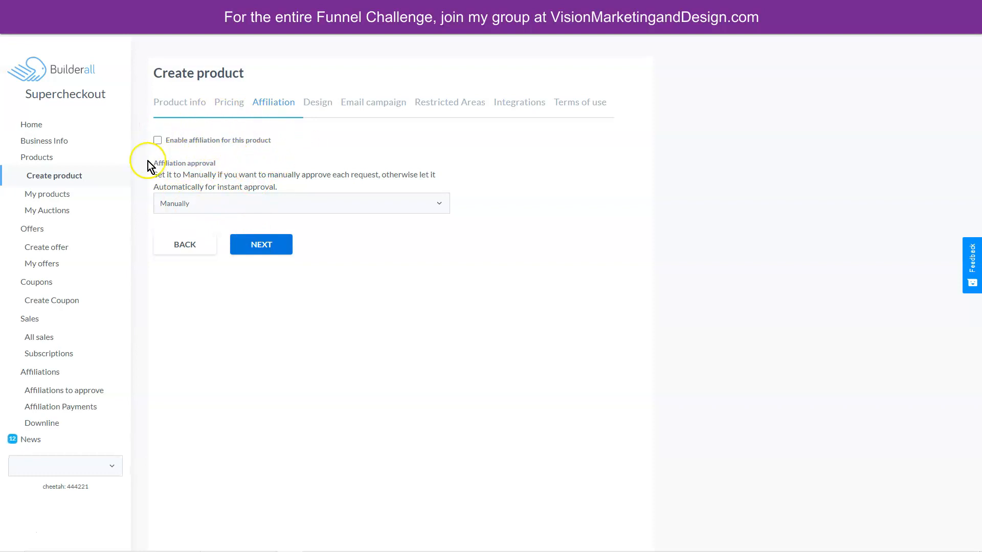
pyautogui.click(266, 246)
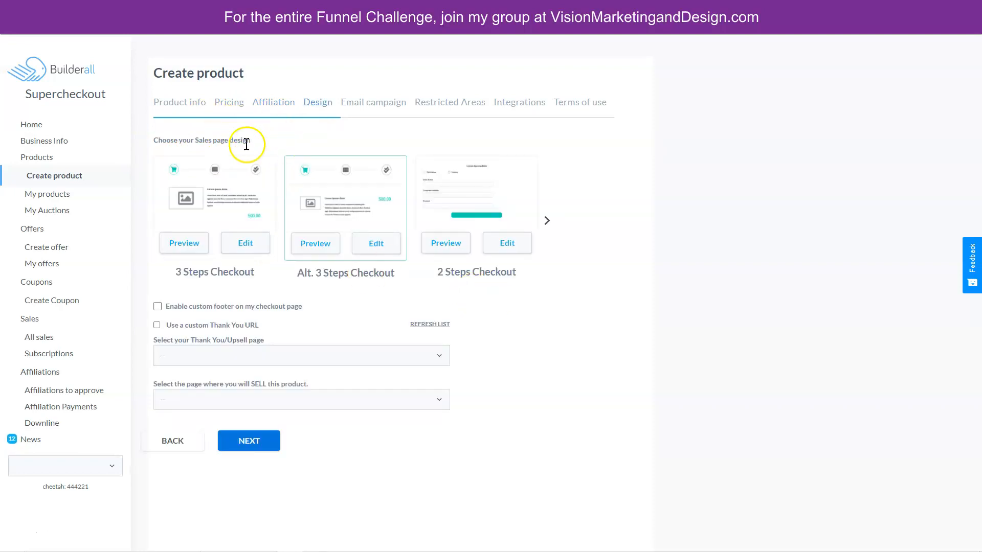
pyautogui.click(548, 221)
pyautogui.doubleClick(165, 222)
pyautogui.moveTo(580, 340); pyautogui.dragTo(573, 332)
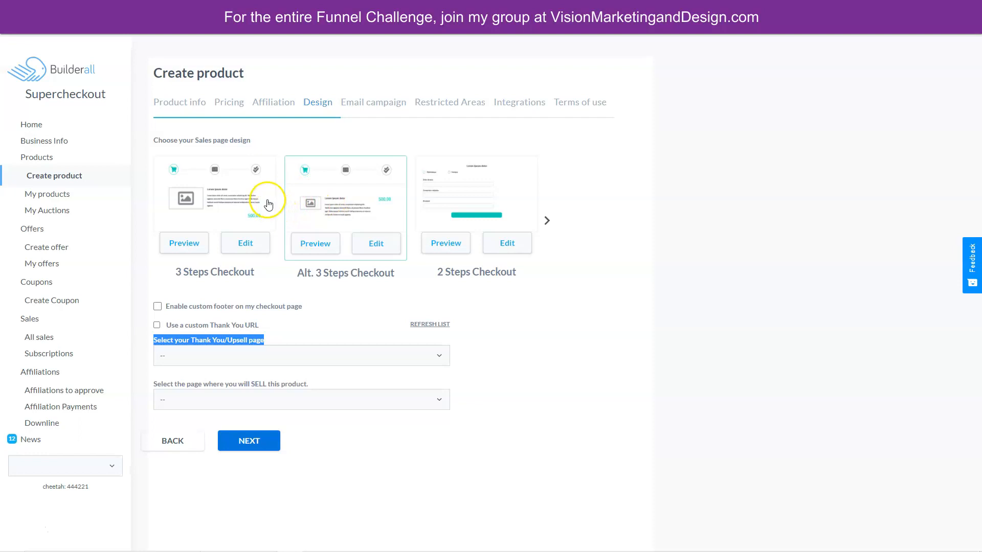
pyautogui.click(221, 199)
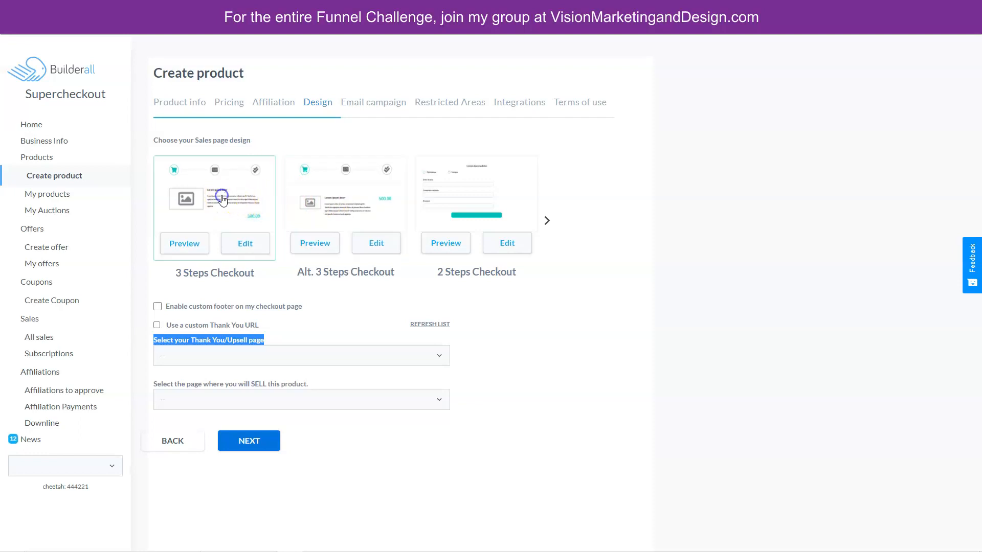
# Step: Look through the Product, Fields Style and Step/Price/Button settings of the 3 Steps Checkout design, save it, and preview its page
pyautogui.click(249, 244)
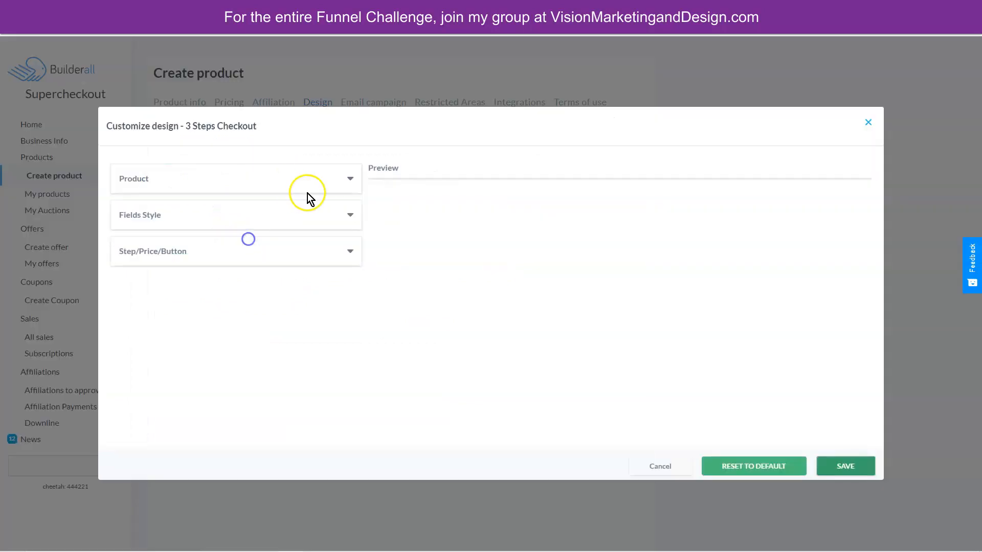
pyautogui.click(351, 178)
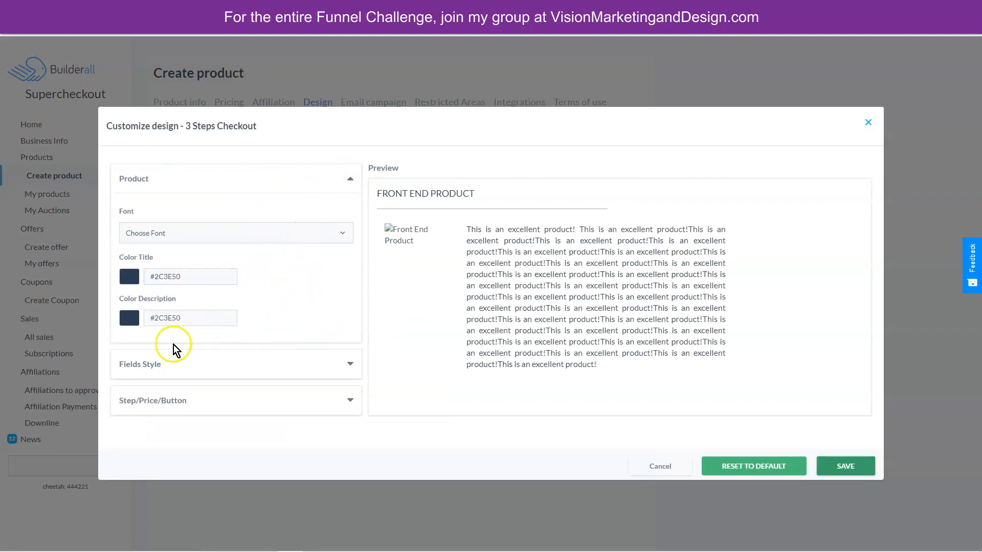
pyautogui.click(149, 362)
pyautogui.scroll(-5, 306, 328)
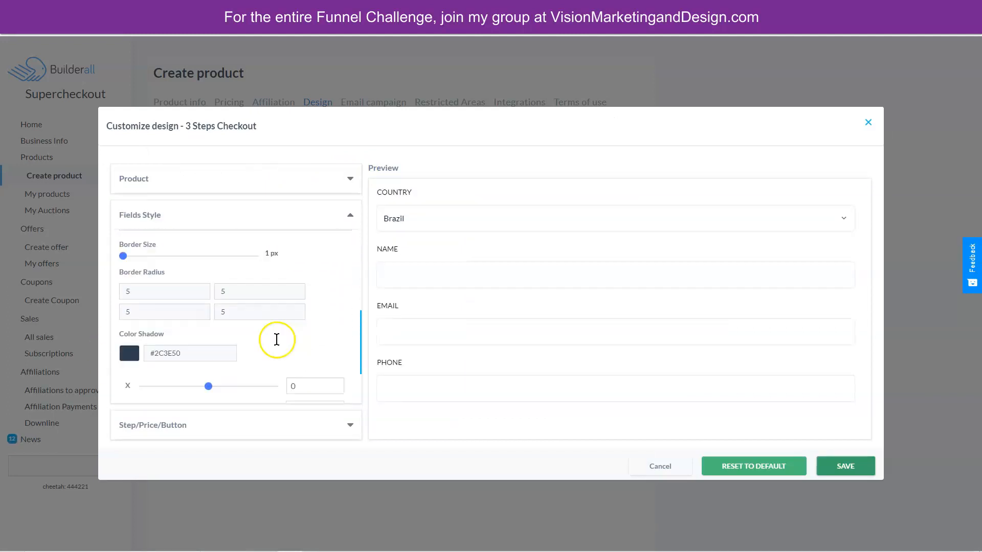
pyautogui.click(290, 424)
pyautogui.scroll(-4, 333, 342)
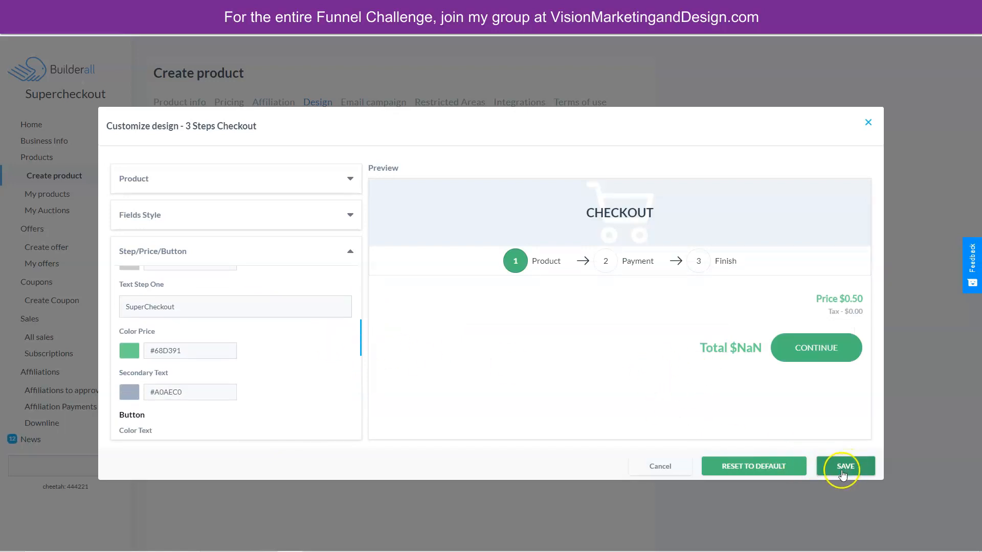
pyautogui.click(822, 468)
pyautogui.click(198, 250)
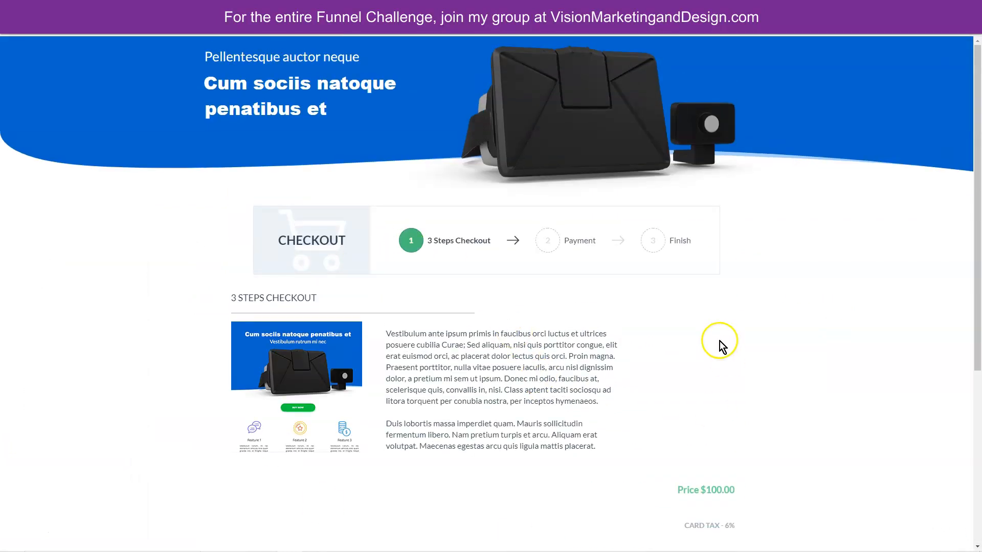
pyautogui.click(460, 7)
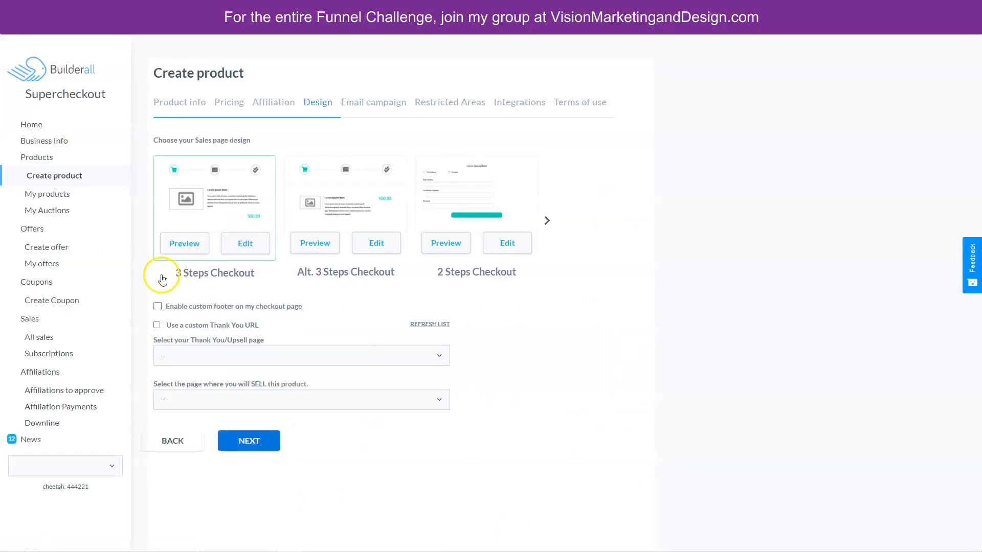
# Step: Enable the custom footer on the checkout page and enter the text "Thank you shopping with us"
pyautogui.click(157, 306)
pyautogui.click(230, 388)
pyautogui.write('Thank you shopping with us')
pyautogui.scroll(-2, 168, 353)
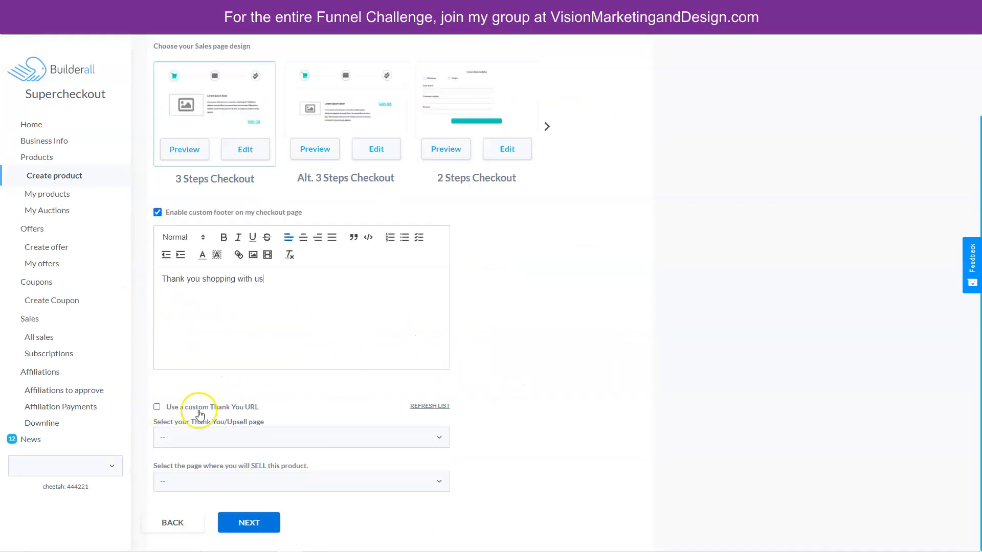
# Step: Try the custom Thank You URL option, and switch it off again
pyautogui.click(156, 407)
pyautogui.scroll(-1, 542, 435)
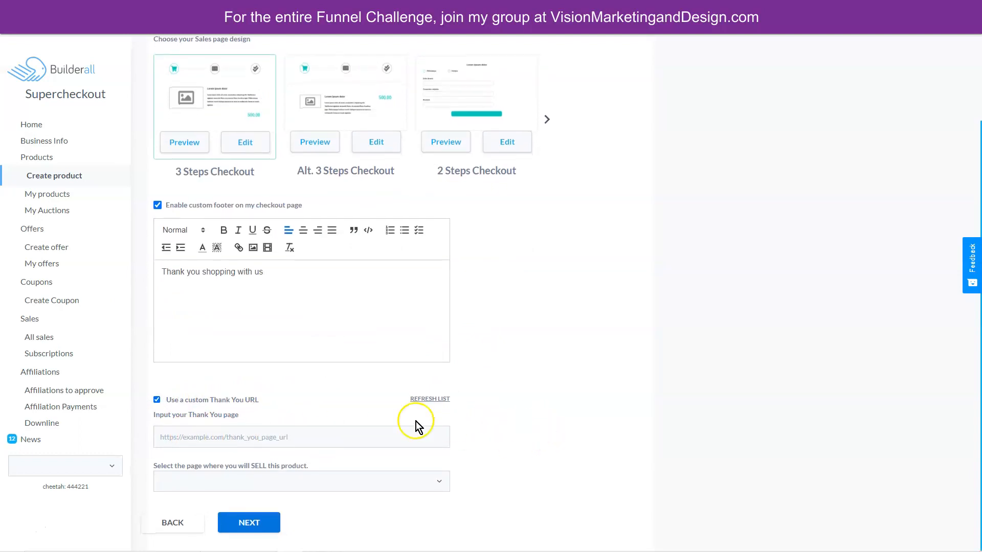
pyautogui.click(158, 400)
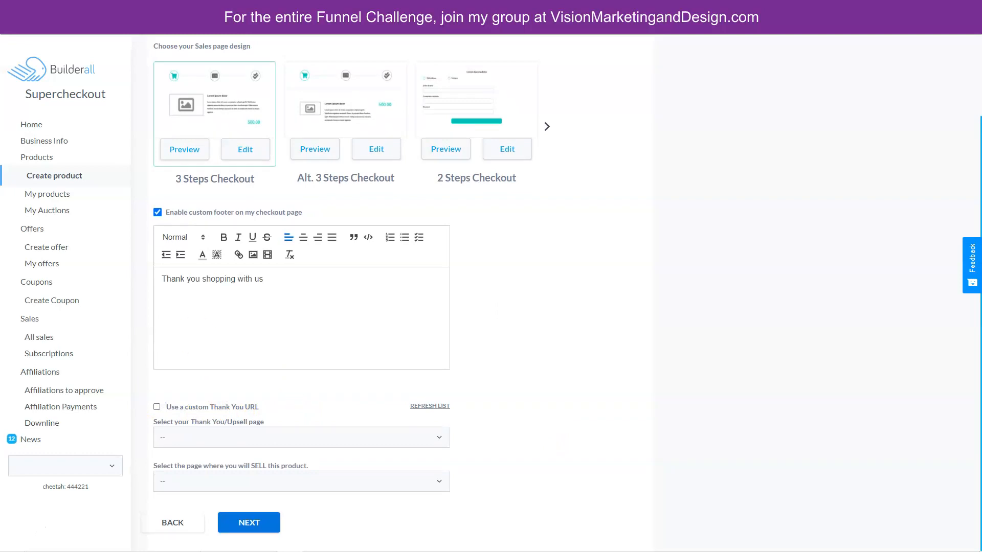
# Step: Choose upsell page as the Thank You/Upsell page and front end sales page as the selling page, and continue to the email campaign settings
pyautogui.click(183, 439)
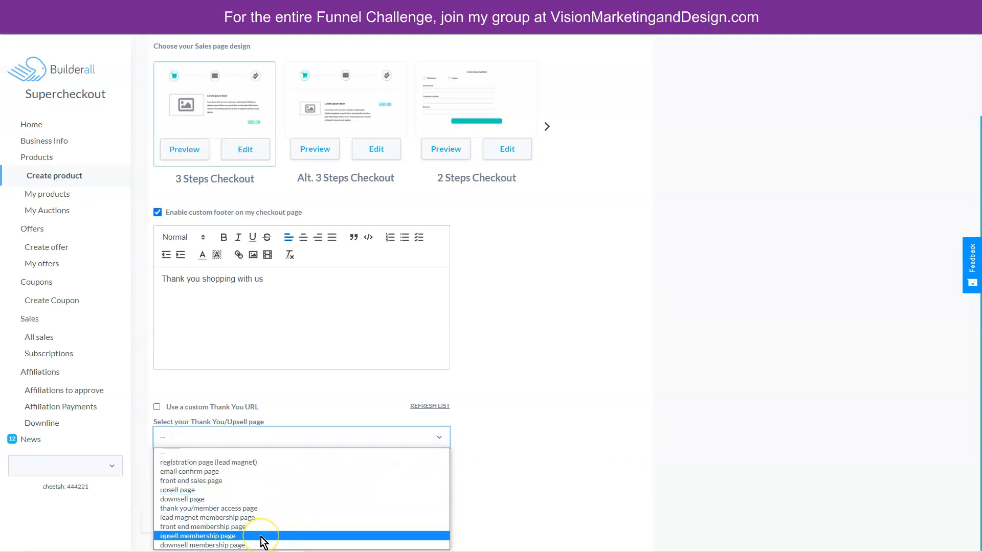
pyautogui.click(231, 491)
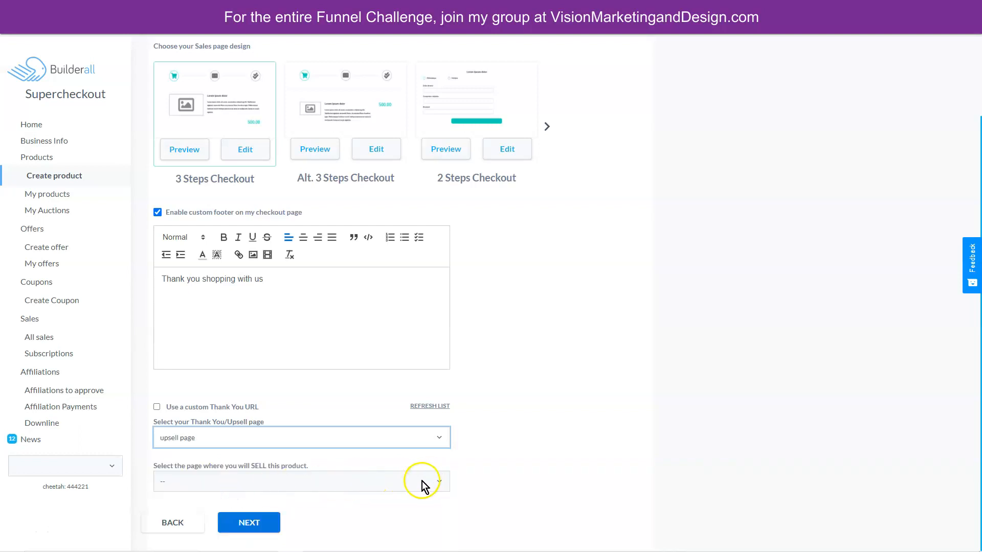
pyautogui.click(372, 490)
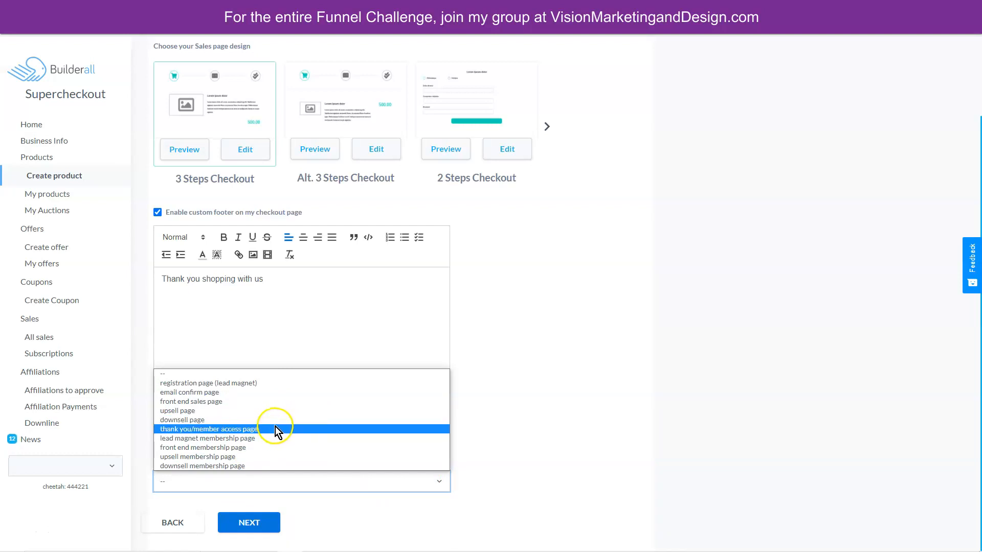
pyautogui.click(228, 402)
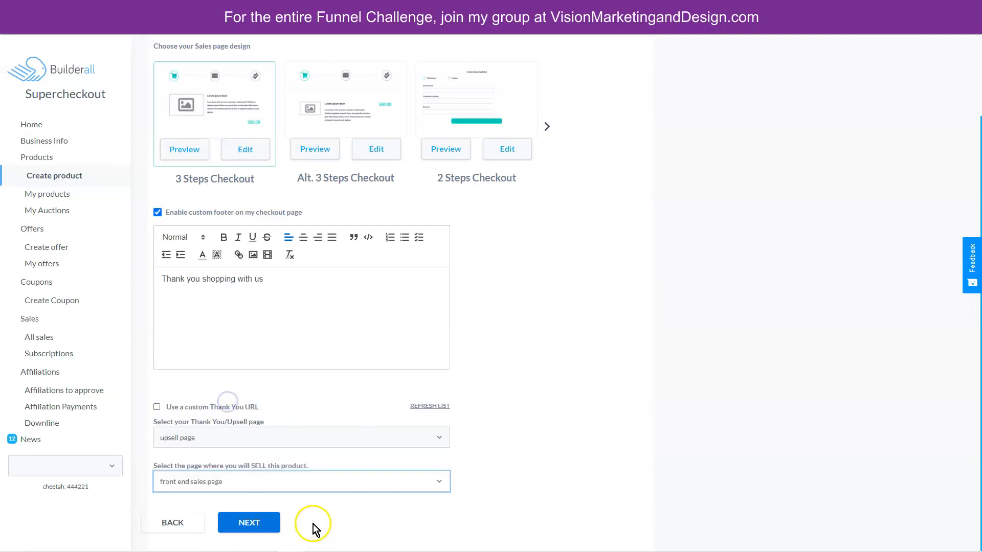
pyautogui.click(256, 526)
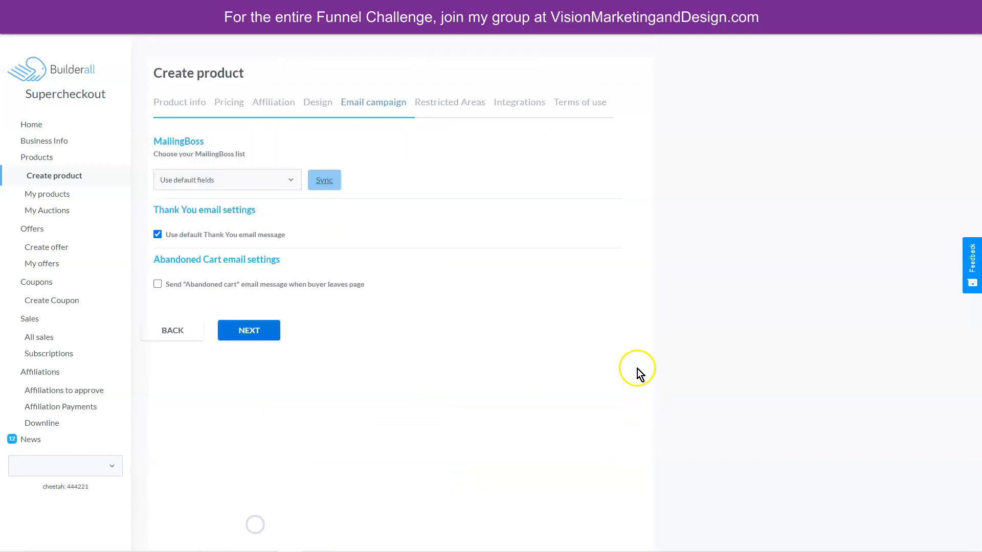
# Step: Look over the MailingBoss lists, keep Use default fields, and disable the default Thank You email message
pyautogui.click(249, 178)
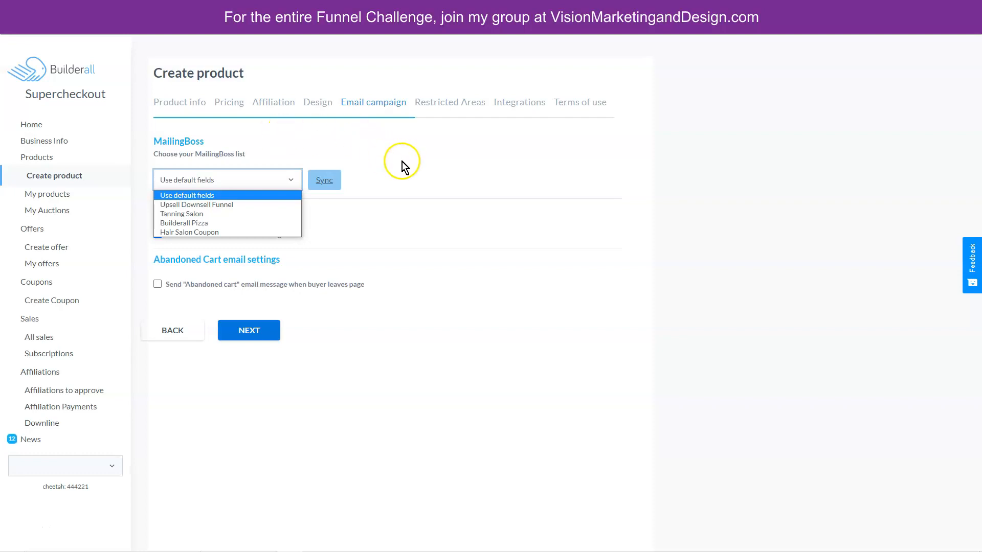
pyautogui.click(375, 189)
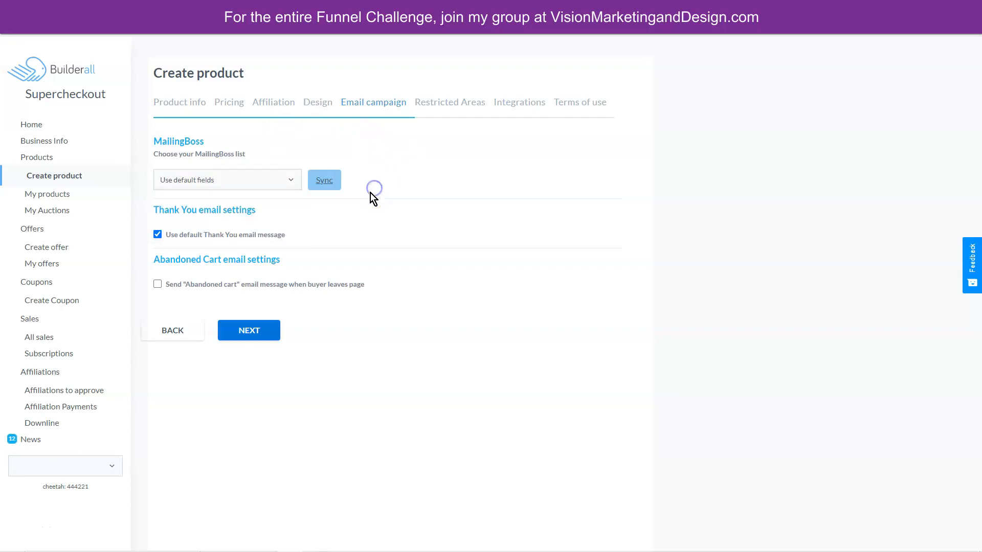
pyautogui.click(257, 178)
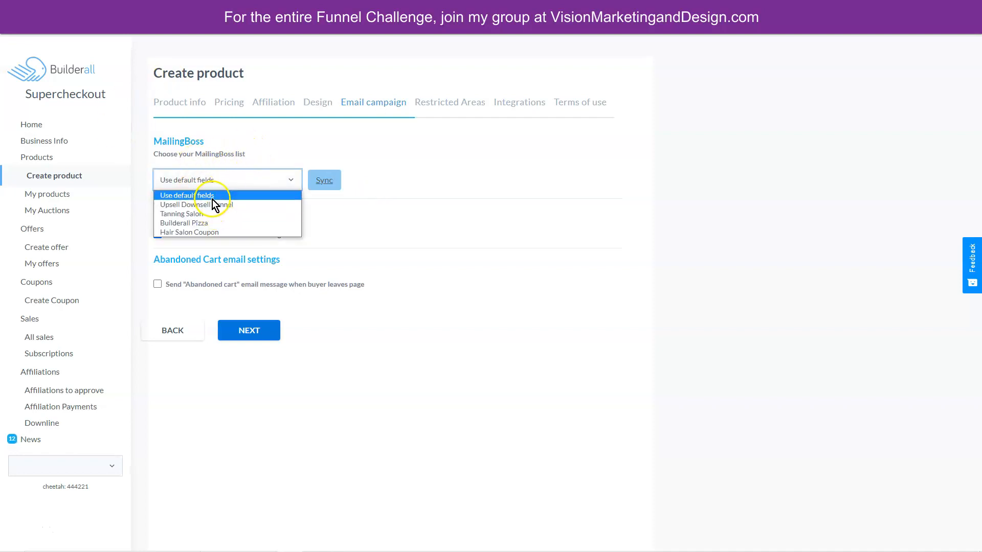
pyautogui.click(329, 154)
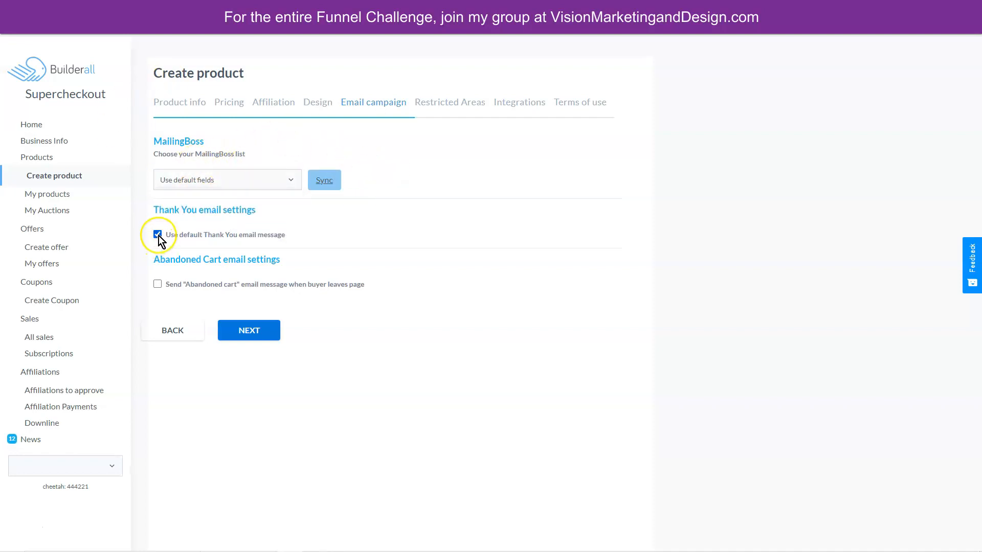
pyautogui.click(157, 235)
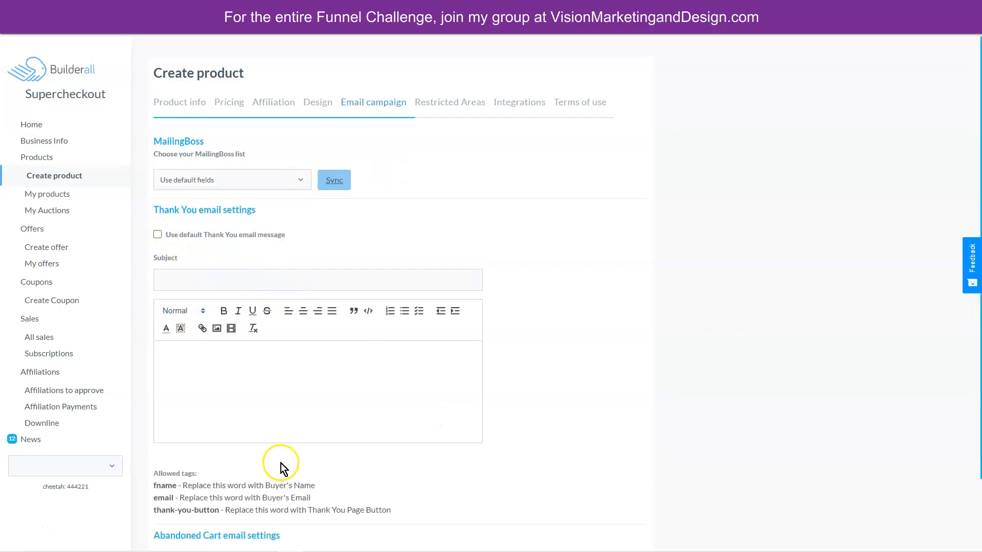
# Step: Turn the default Thank You email message back on and enable the "Abandoned cart" email for buyers who leave the page
pyautogui.click(157, 235)
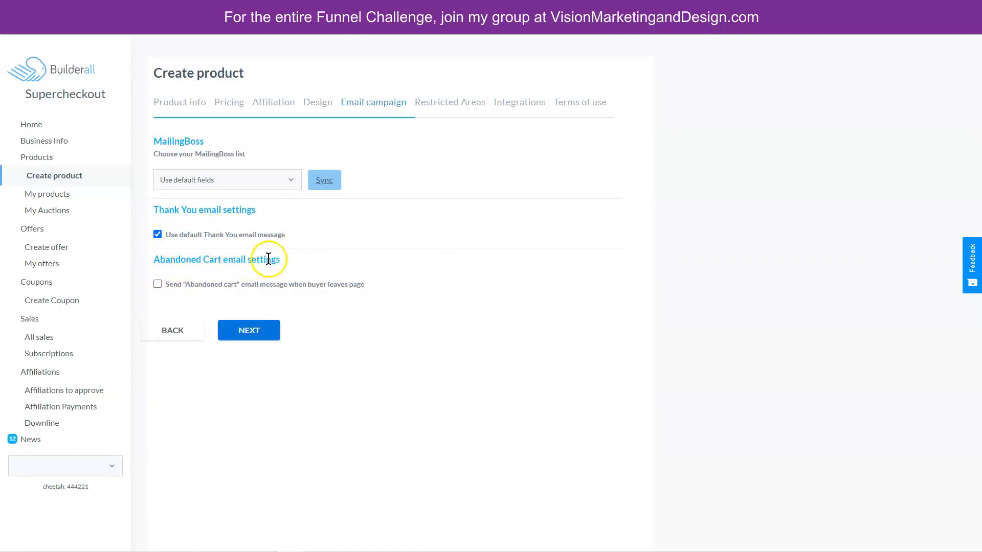
pyautogui.click(157, 286)
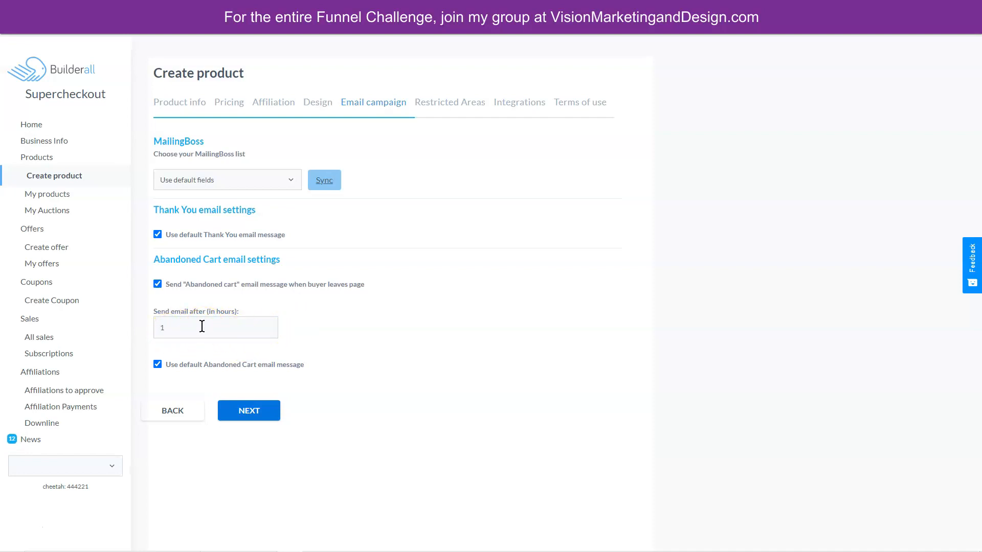
pyautogui.click(158, 364)
pyautogui.scroll(-2, 486, 394)
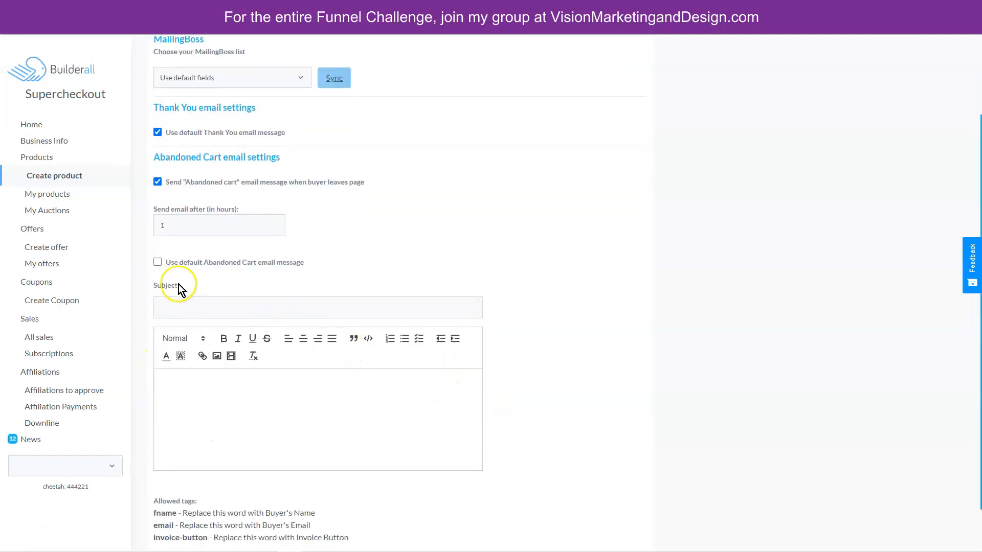
pyautogui.click(157, 263)
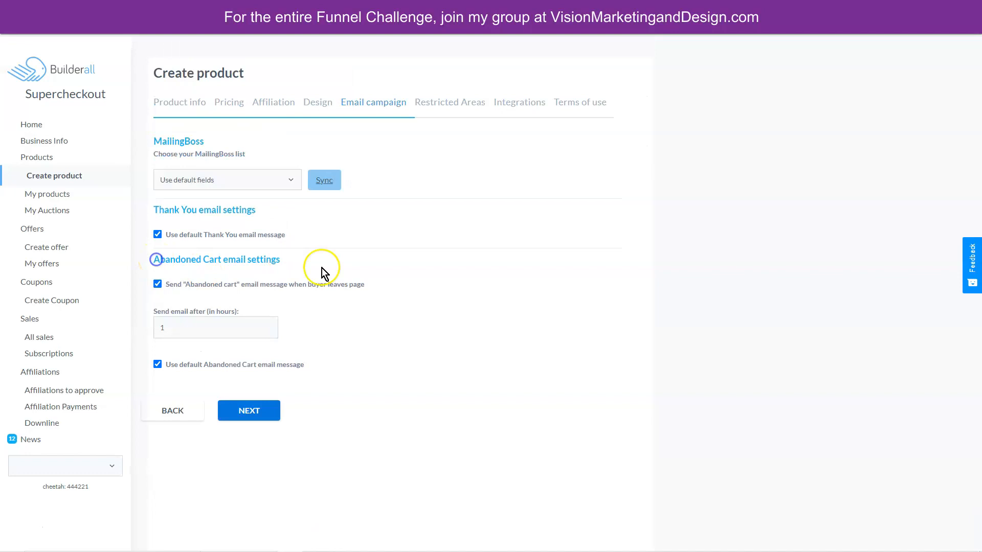
# Step: Select Front End Member Area LOCK as the restricted area released after payment, and continue to the integrations
pyautogui.click(251, 411)
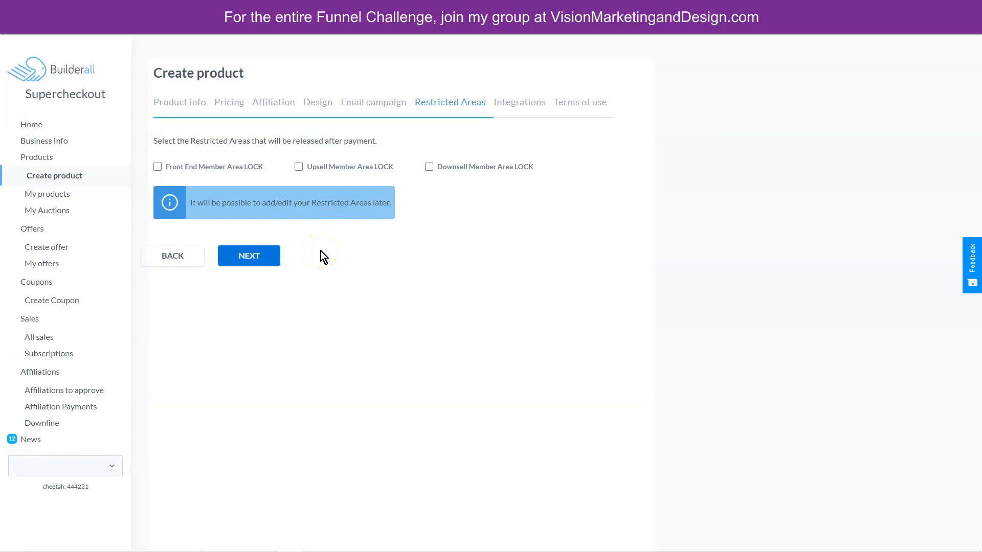
pyautogui.click(227, 170)
pyautogui.click(261, 258)
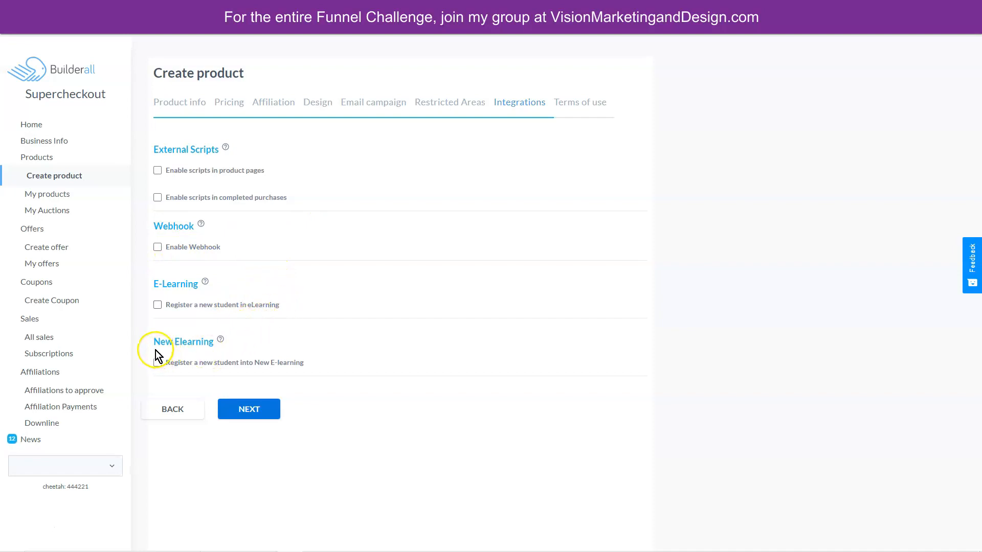
# Step: Leave all integrations disabled, accept the Terms and Conditions, and create the product
pyautogui.click(251, 410)
pyautogui.scroll(-2, 378, 229)
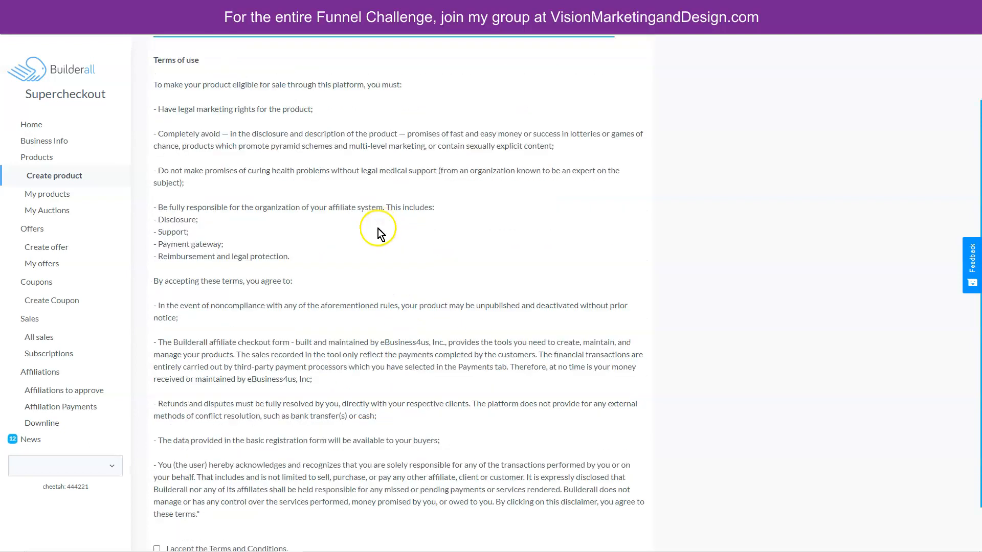
pyautogui.scroll(-1, 379, 229)
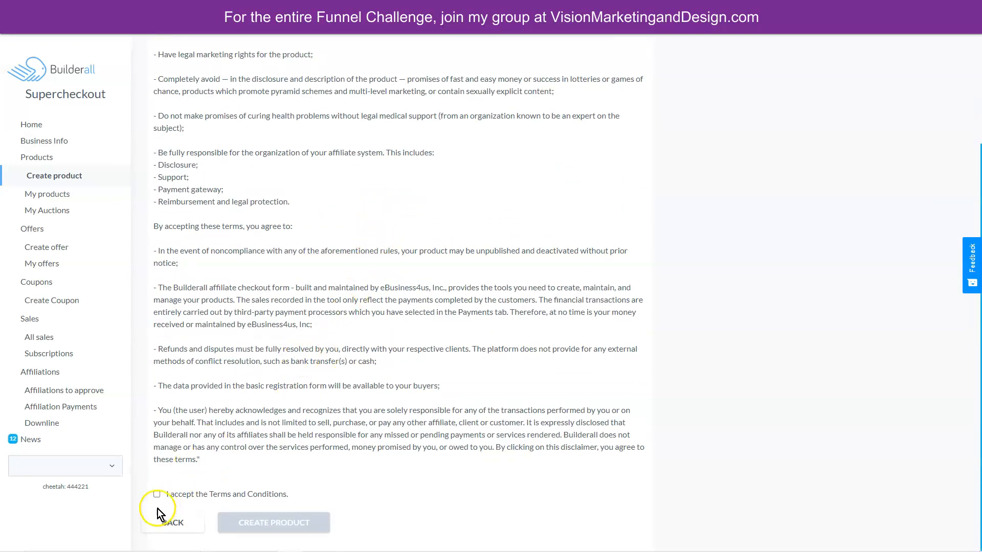
pyautogui.click(192, 494)
pyautogui.click(280, 523)
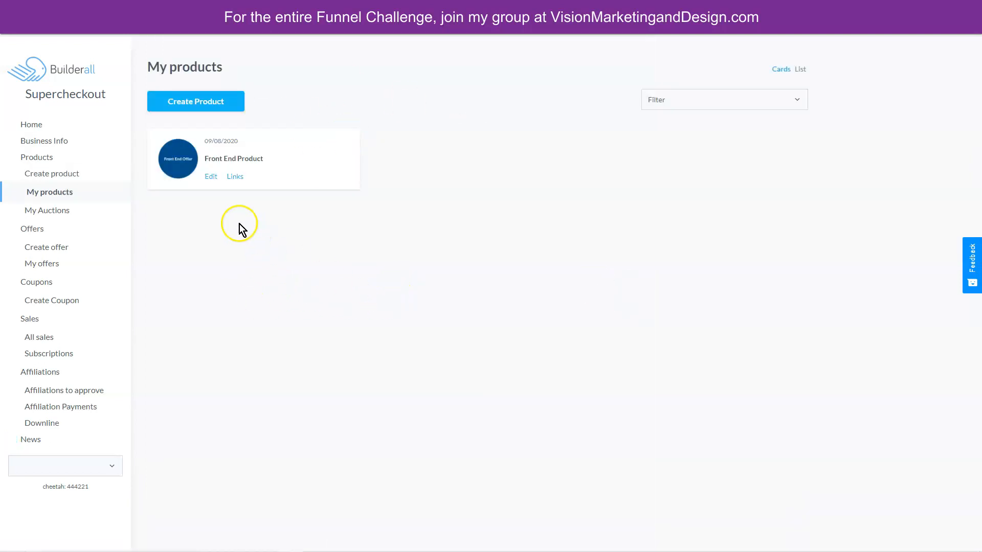
# Step: Review the Front End Product's sales page, upsell page and checkout links, and close the list
pyautogui.click(235, 177)
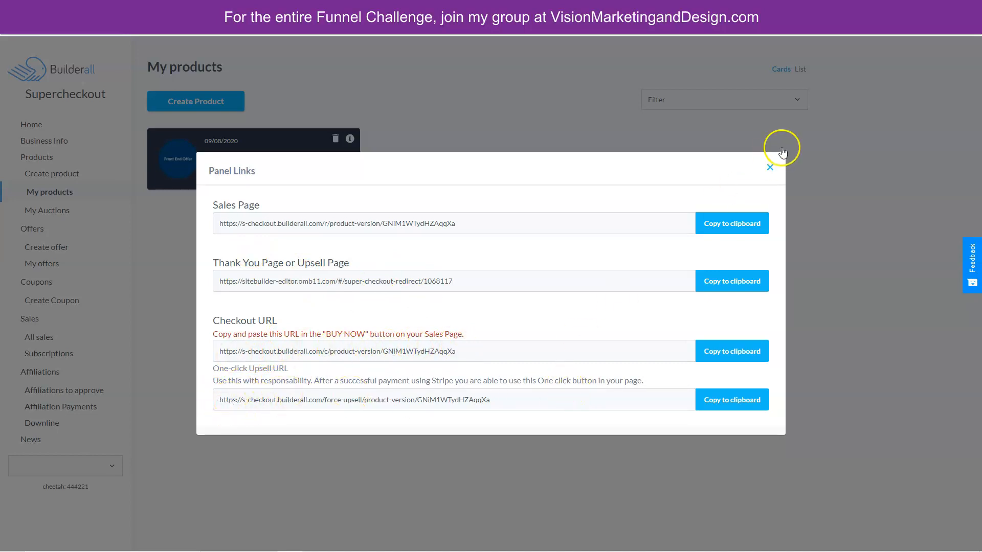
pyautogui.click(769, 167)
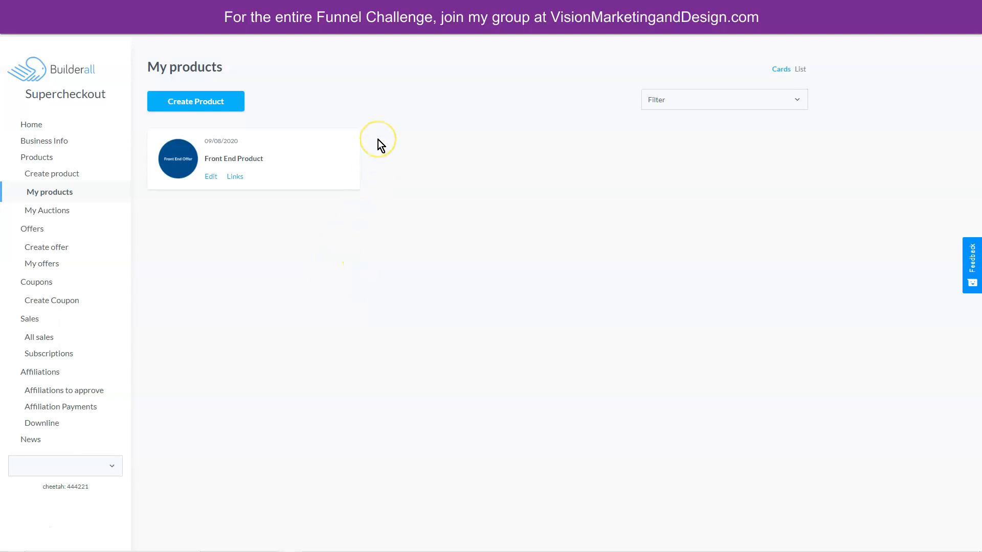
# Step: Start creating another product and name it "Upsell Product"
pyautogui.click(203, 103)
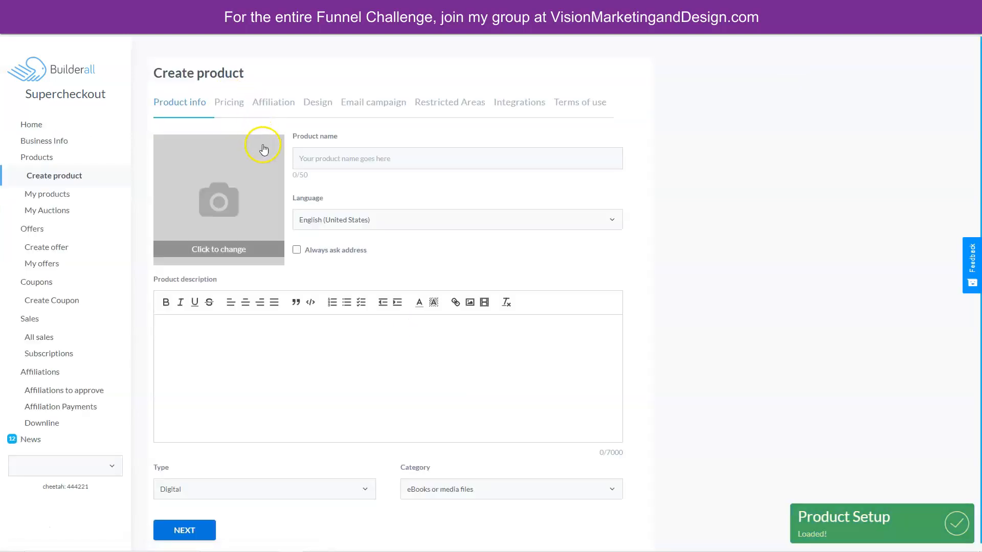
pyautogui.click(350, 156)
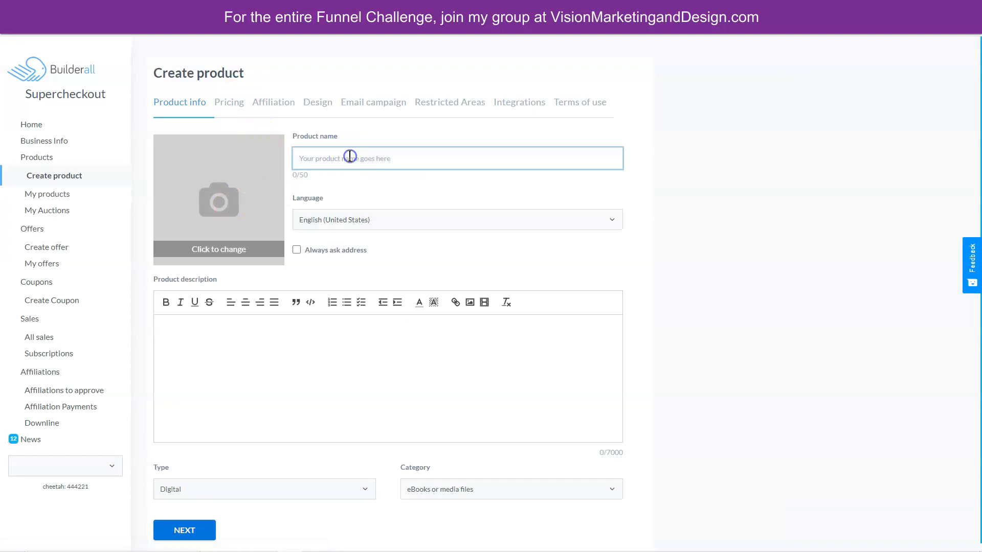
pyautogui.write('Upsell Product')
# Step: Upload the red Upsell Offer image from the Desktop as the product picture, enlarging the crop to include the whole circle
pyautogui.click(218, 204)
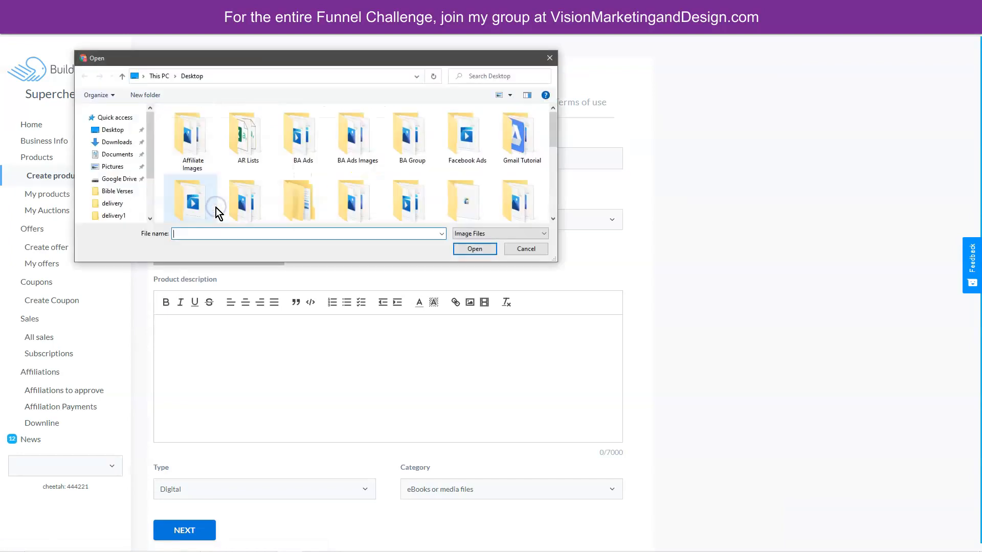
pyautogui.click(109, 129)
pyautogui.click(515, 167)
pyautogui.click(474, 249)
pyautogui.moveTo(475, 253); pyautogui.dragTo(456, 235)
pyautogui.moveTo(565, 352); pyautogui.dragTo(596, 394)
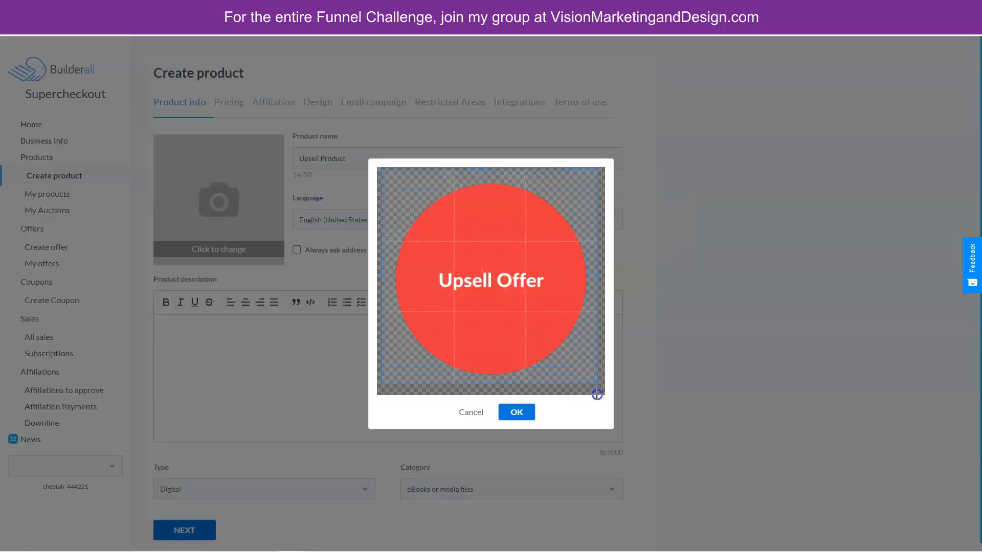
pyautogui.click(516, 411)
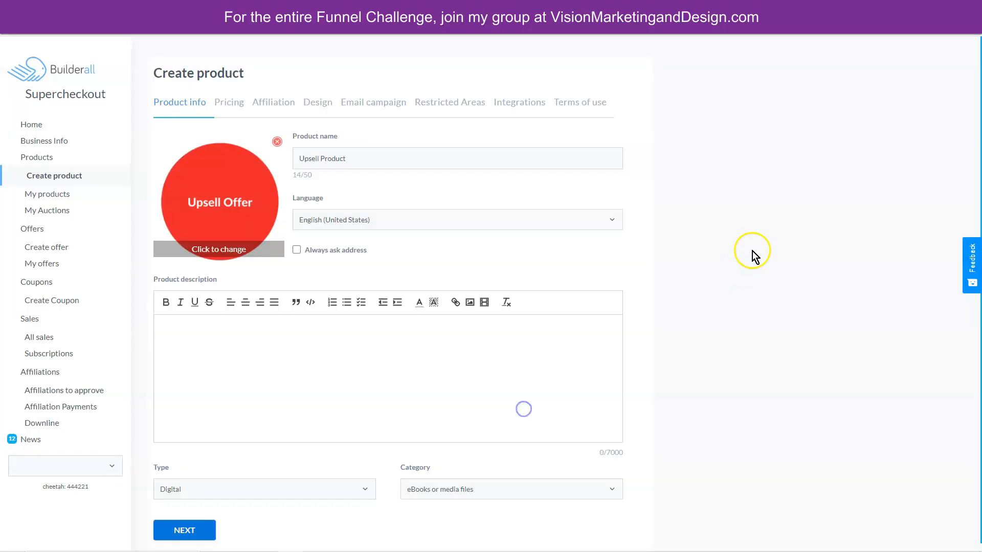
# Step: Keep English (United States) as the language and fill the product description with repeated copies of "This is an excellent product!"
pyautogui.click(366, 222)
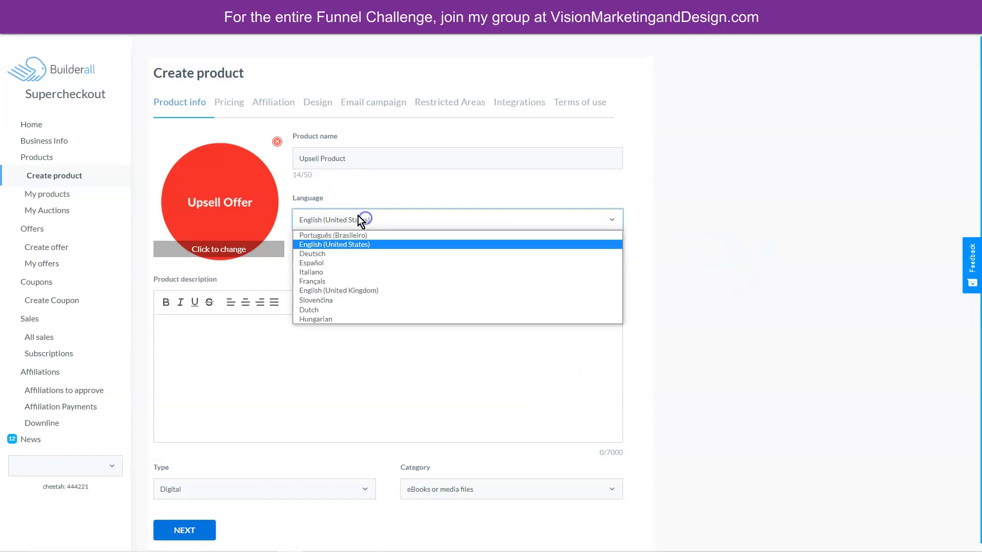
pyautogui.click(354, 245)
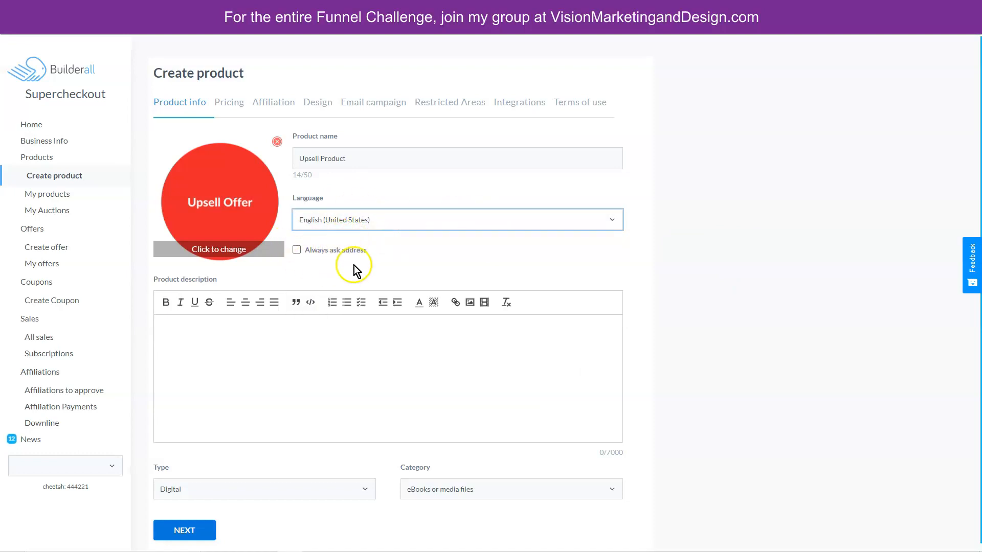
pyautogui.scroll(-1, 720, 259)
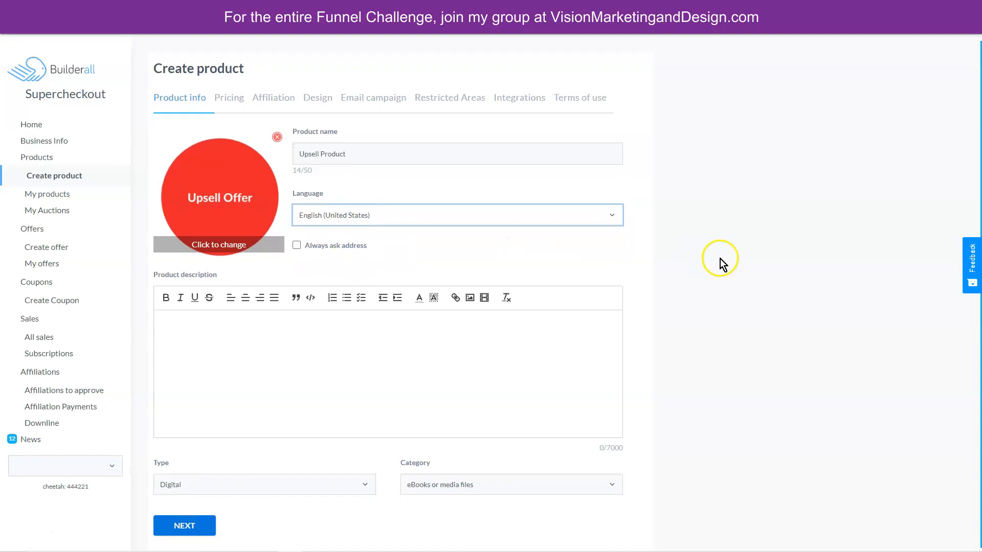
pyautogui.click(172, 321)
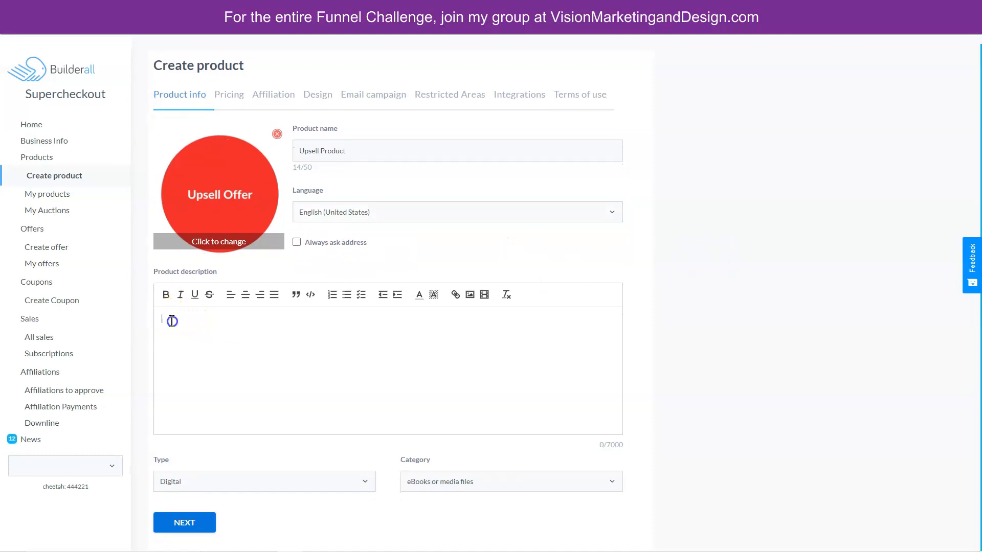
pyautogui.hotkey('ctrl', 'v')
pyautogui.hotkey('ctrl', 'v')
pyautogui.hotkey('ctrl', 'v')
pyautogui.hotkey('ctrl', 'v')
pyautogui.hotkey('ctrl', 'v')
pyautogui.hotkey('ctrl', 'v')
pyautogui.hotkey('ctrl', 'v')
pyautogui.hotkey('ctrl', 'v')
pyautogui.hotkey('ctrl', 'v')
pyautogui.hotkey('ctrl', 'v')
pyautogui.hotkey('ctrl', 'v')
pyautogui.hotkey('ctrl', 'v')
pyautogui.hotkey('ctrl', 'v')
pyautogui.hotkey('ctrl', 'v')
pyautogui.hotkey('ctrl', 'v')
pyautogui.hotkey('ctrl', 'v')
pyautogui.hotkey('ctrl', 'v')
pyautogui.hotkey('ctrl', 'v')
pyautogui.hotkey('ctrl', 'v')
pyautogui.hotkey('ctrl', 'v')
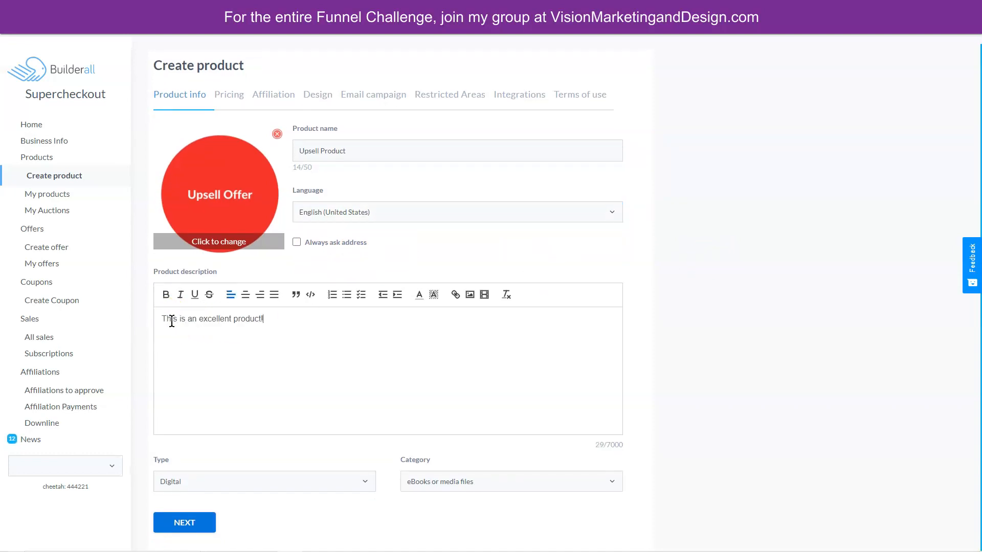
# Step: Choose Digital as the product type and eBooks or media files as the category, and continue to the pricing settings
pyautogui.click(205, 482)
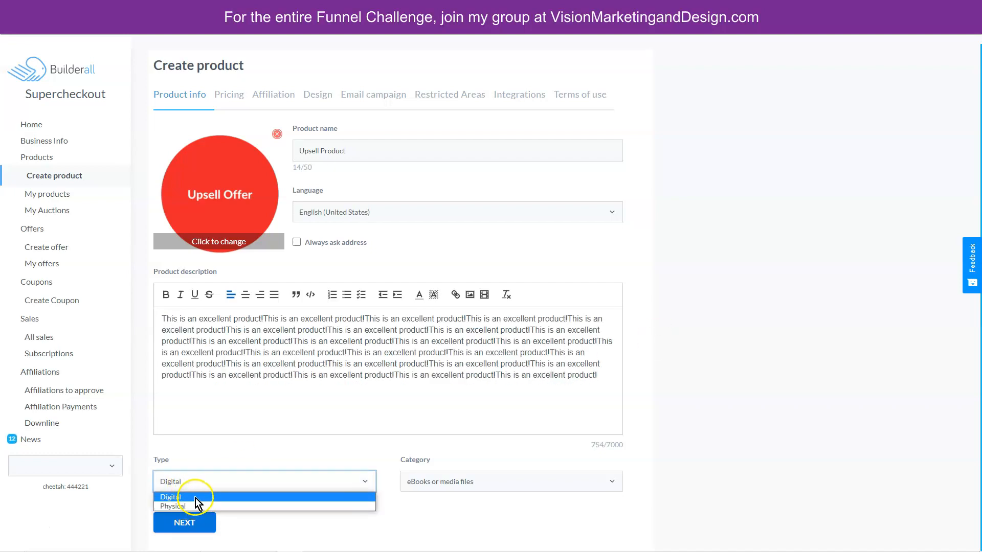
pyautogui.click(195, 497)
pyautogui.click(433, 482)
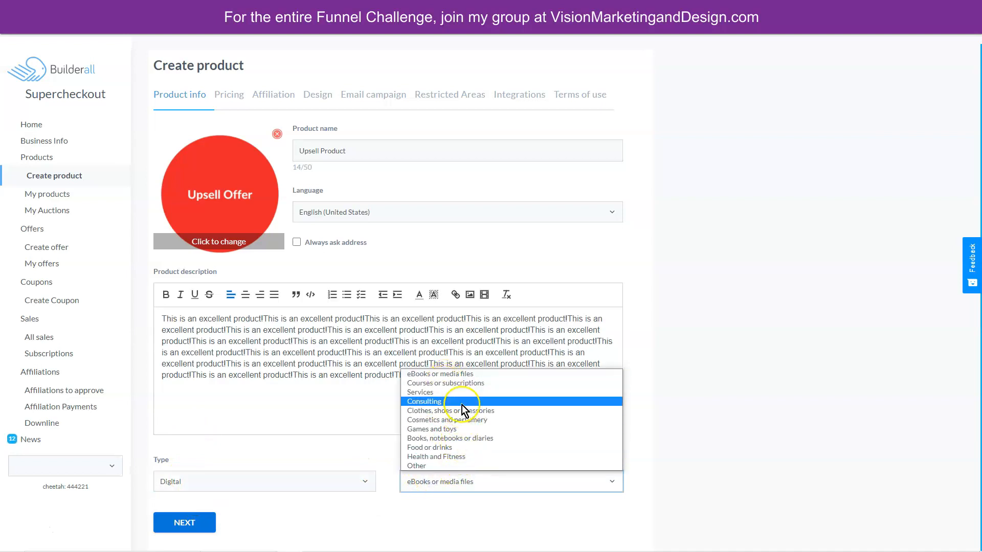
pyautogui.click(450, 374)
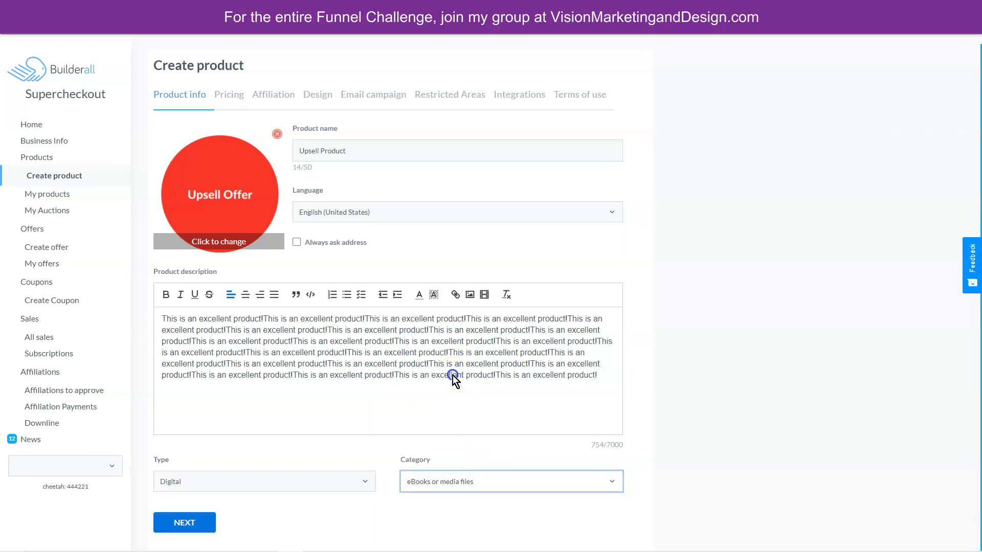
pyautogui.click(193, 523)
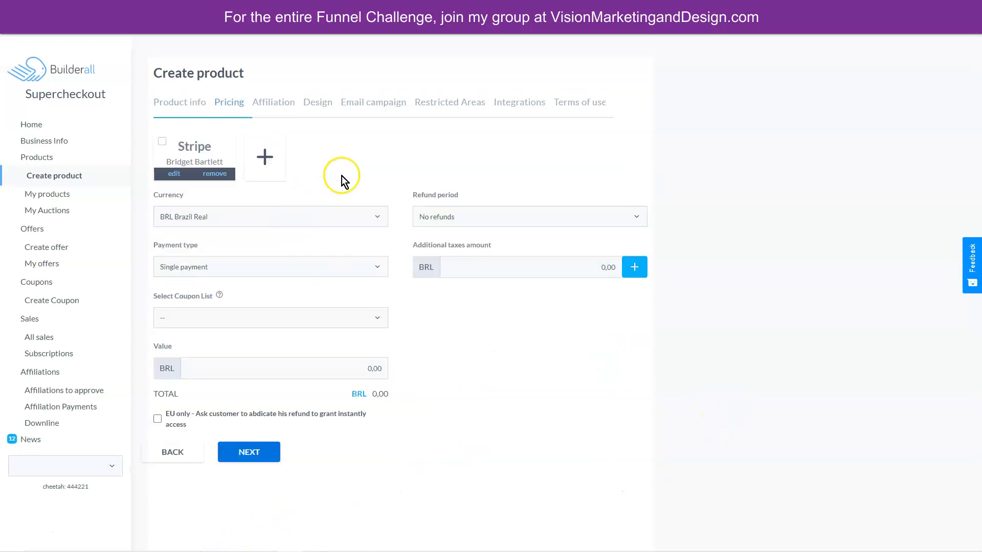
# Step: Select the Stripe payment account for the Upsell Product and set the currency to USD United States Dollar
pyautogui.click(161, 141)
pyautogui.click(262, 176)
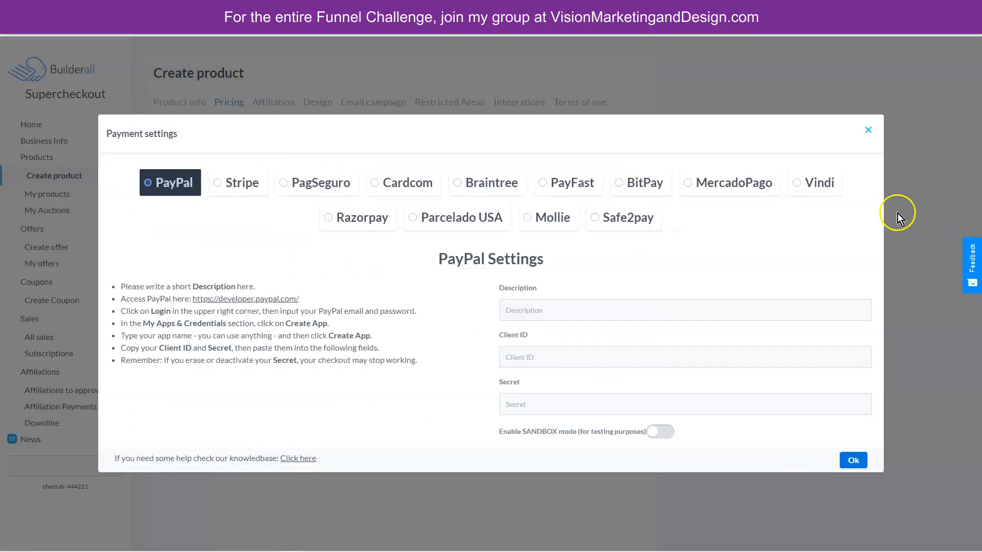
pyautogui.click(868, 131)
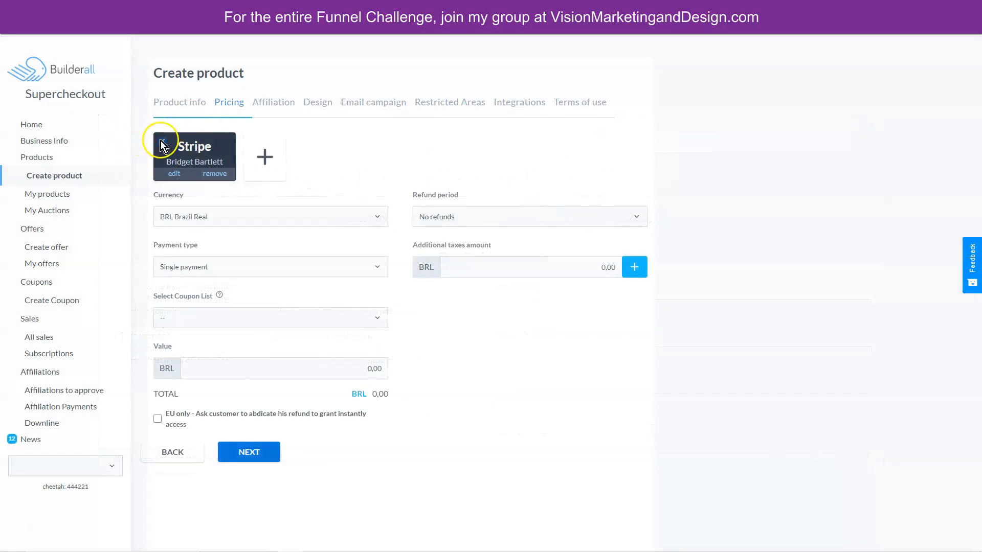
pyautogui.click(244, 216)
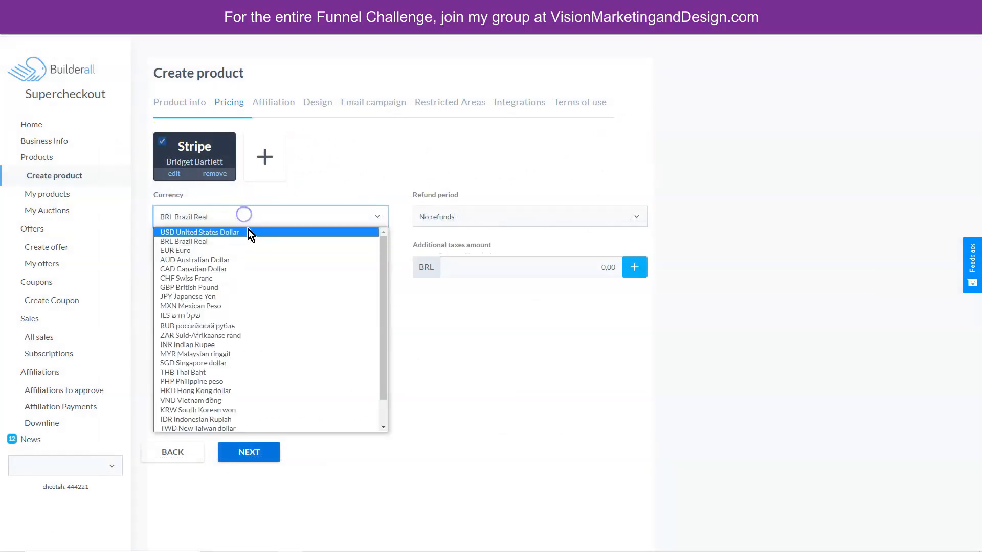
pyautogui.click(248, 233)
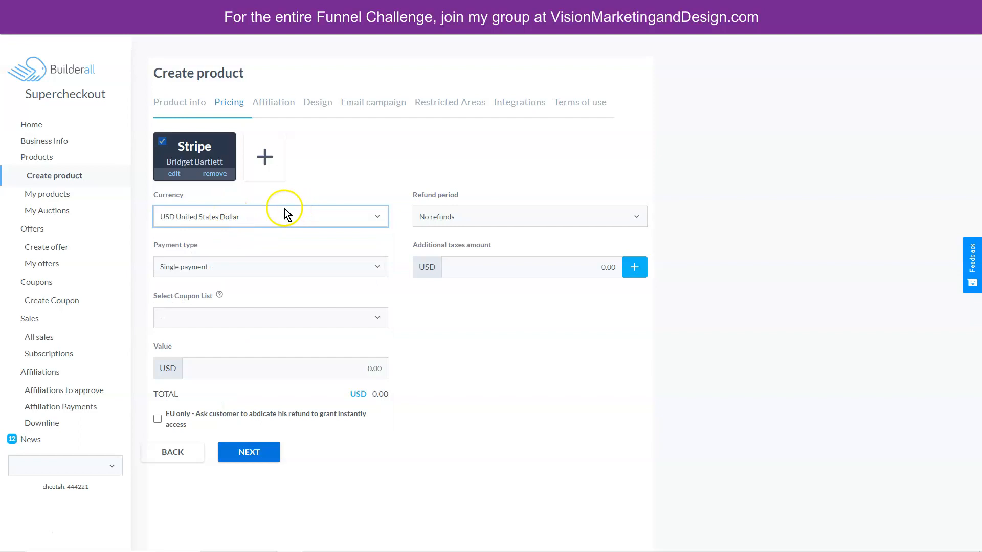
# Step: Set the refund period to 14 days, keeping Single payment as the payment type and leaving the coupon list empty
pyautogui.click(478, 219)
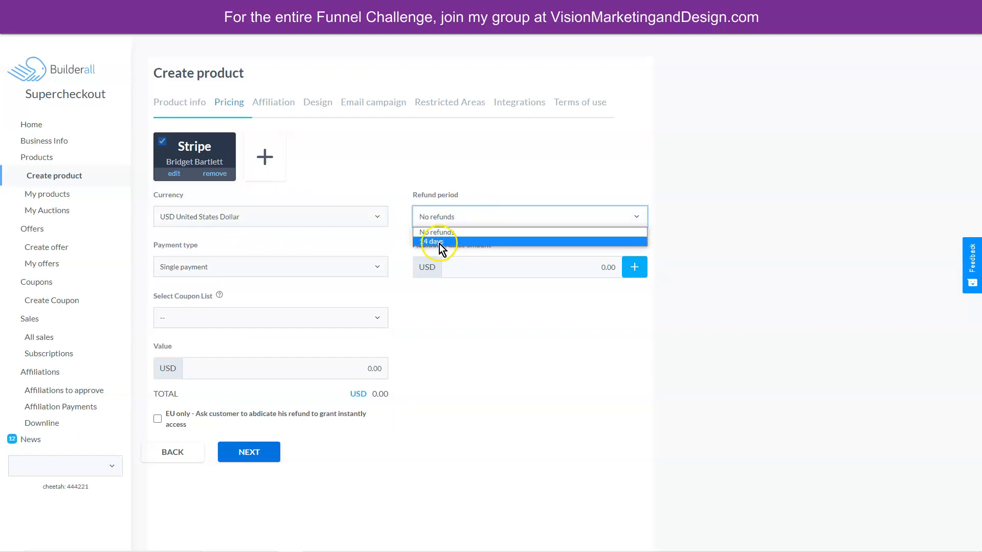
pyautogui.click(440, 244)
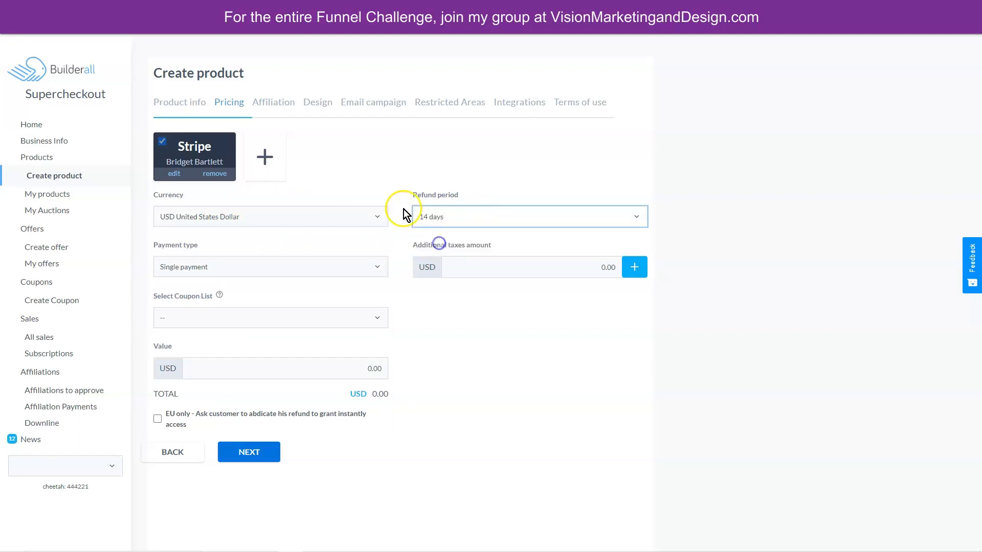
pyautogui.click(255, 261)
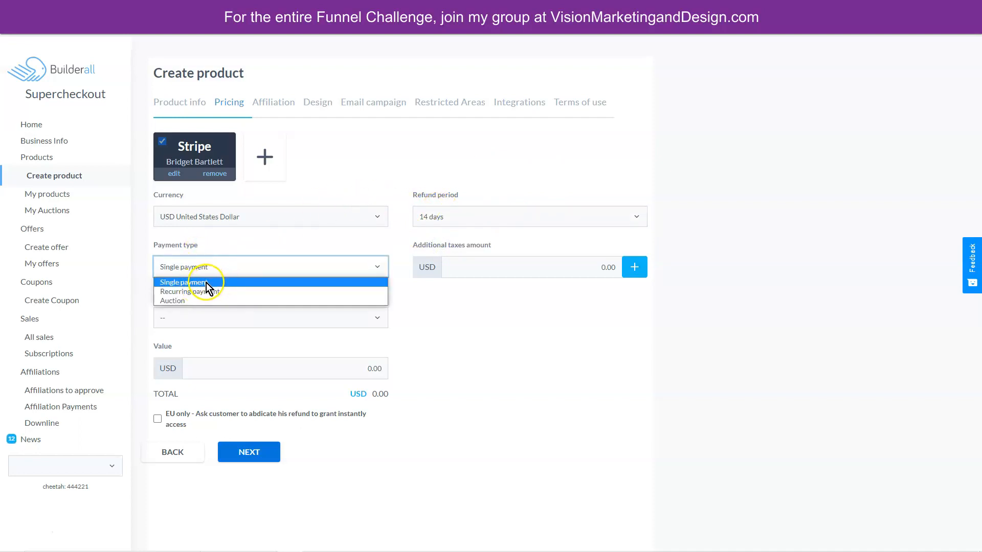
pyautogui.click(228, 237)
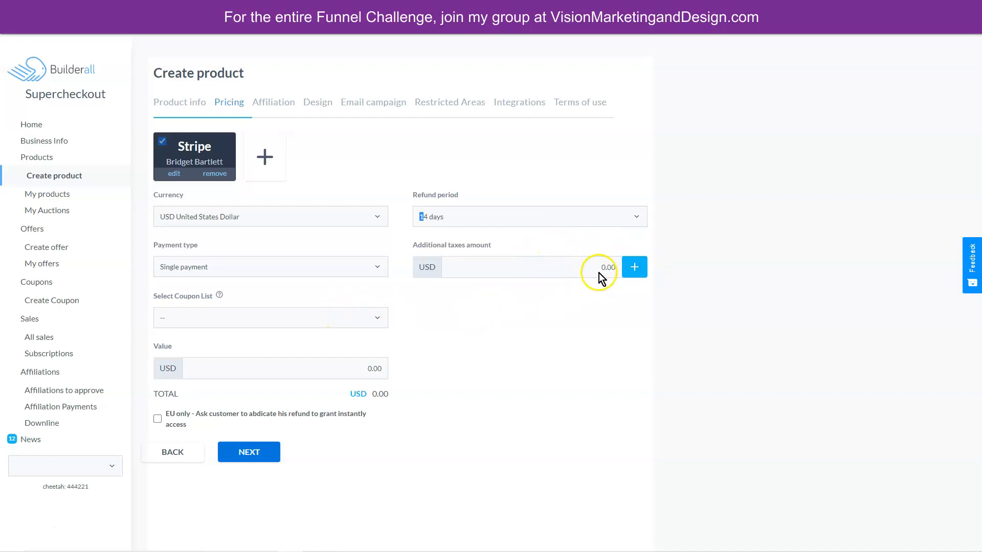
pyautogui.click(281, 320)
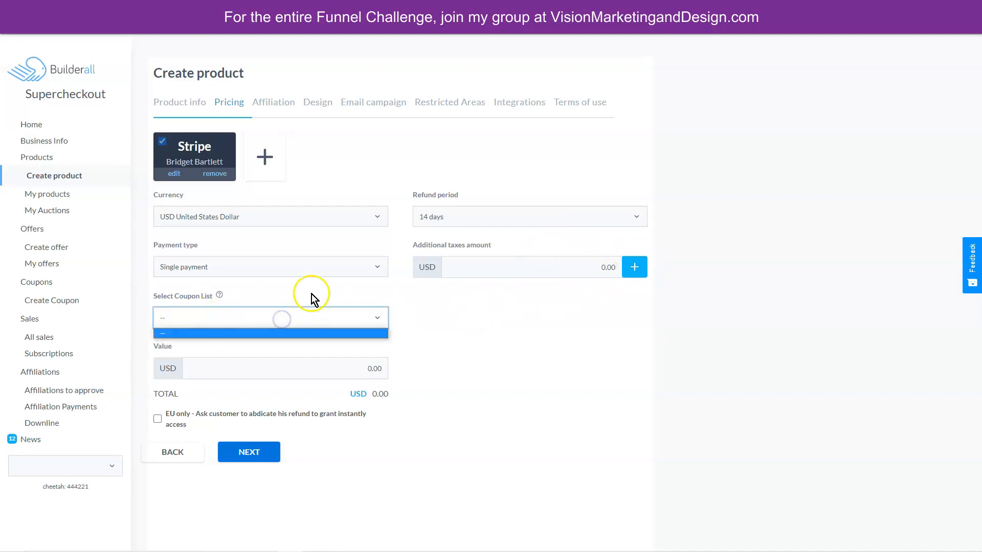
pyautogui.click(302, 346)
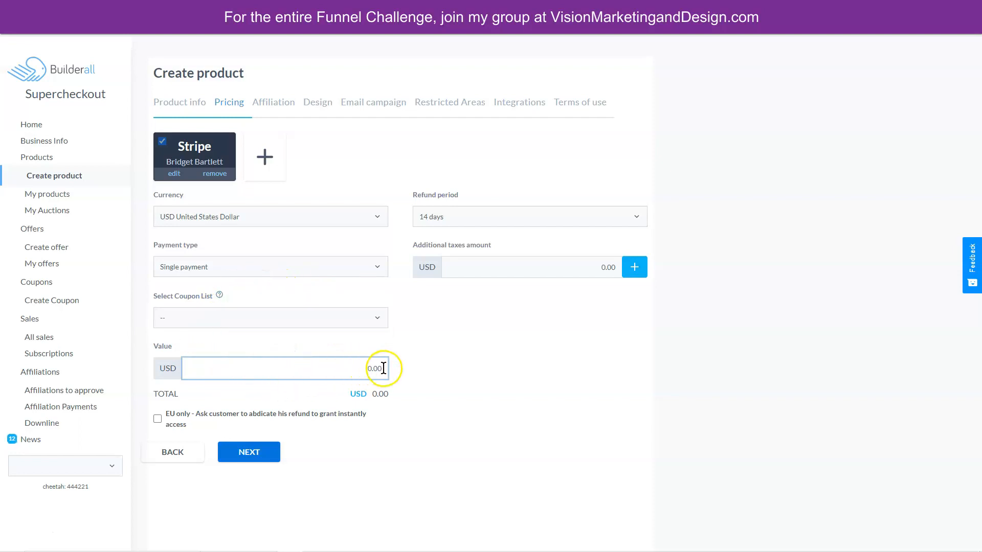
# Step: Set the Upsell Product's value to USD 0.50 and continue past the affiliation settings to the design, leaving affiliation disabled
pyautogui.write('5')
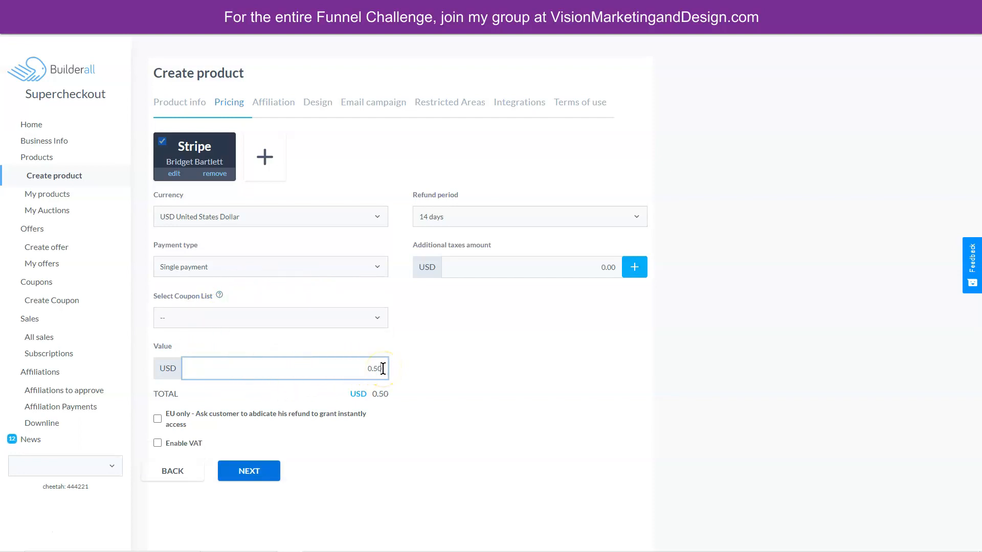
pyautogui.click(417, 386)
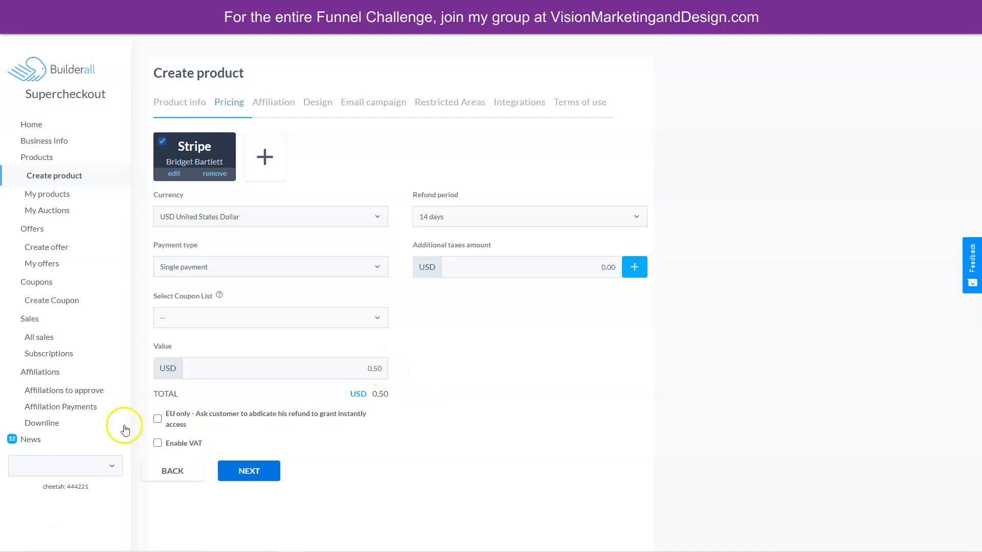
pyautogui.click(254, 472)
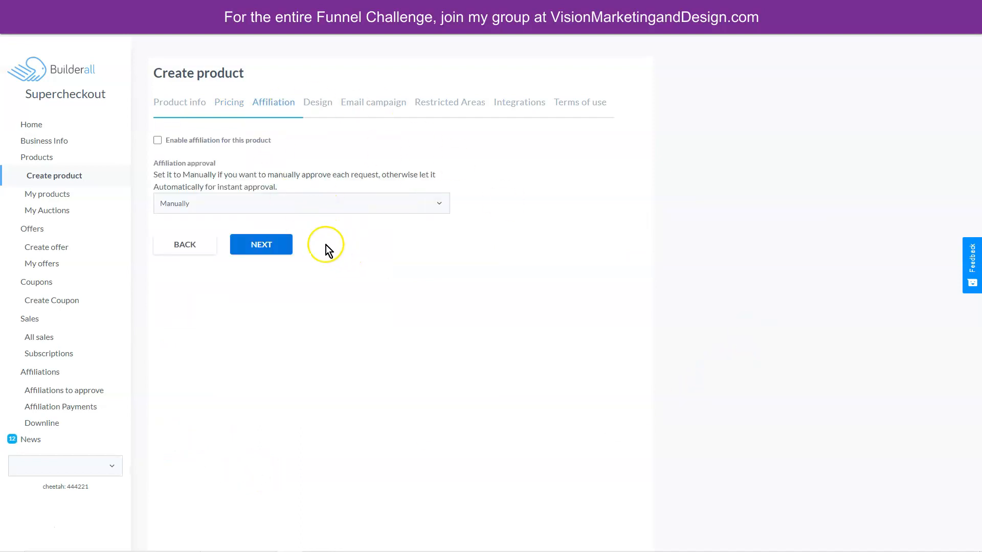
pyautogui.click(273, 247)
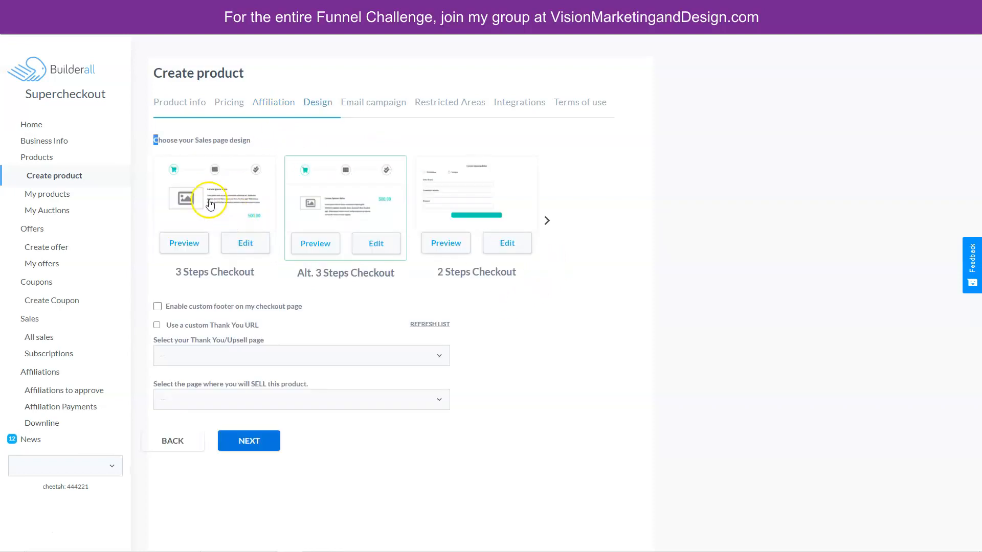
# Step: Choose the 3 Steps Checkout design, with the thank you/member access page as Thank You/Upsell page and the upsell page as selling page, and continue
pyautogui.click(229, 198)
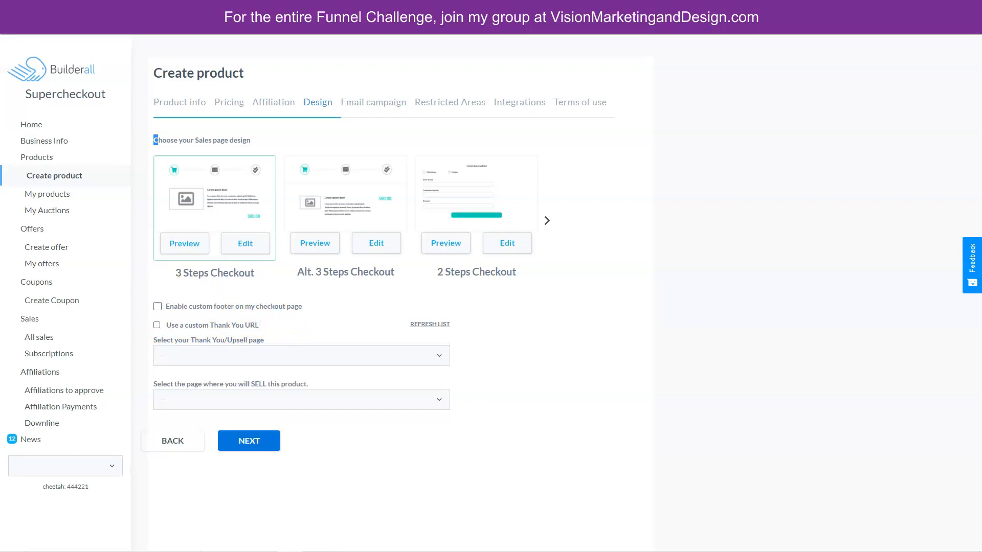
pyautogui.click(269, 358)
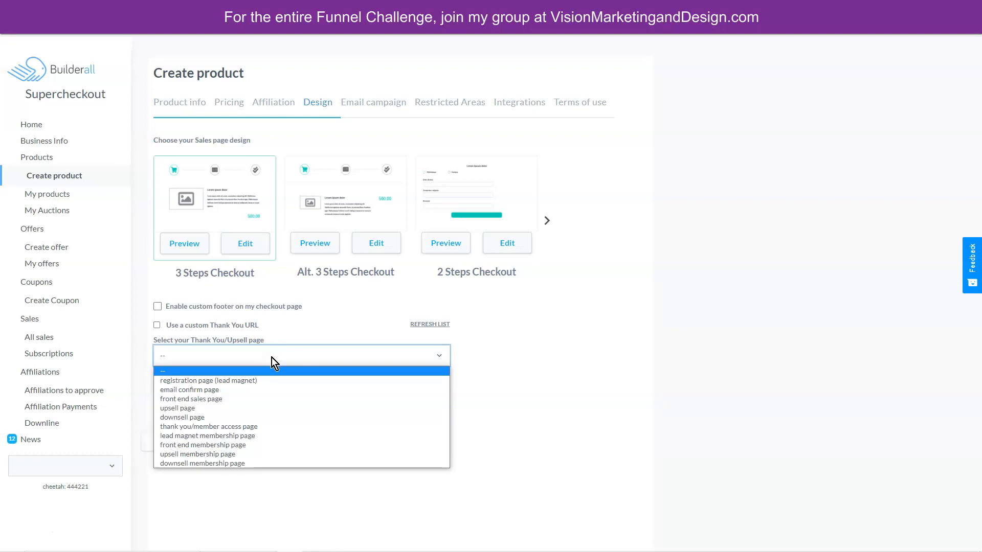
pyautogui.click(250, 426)
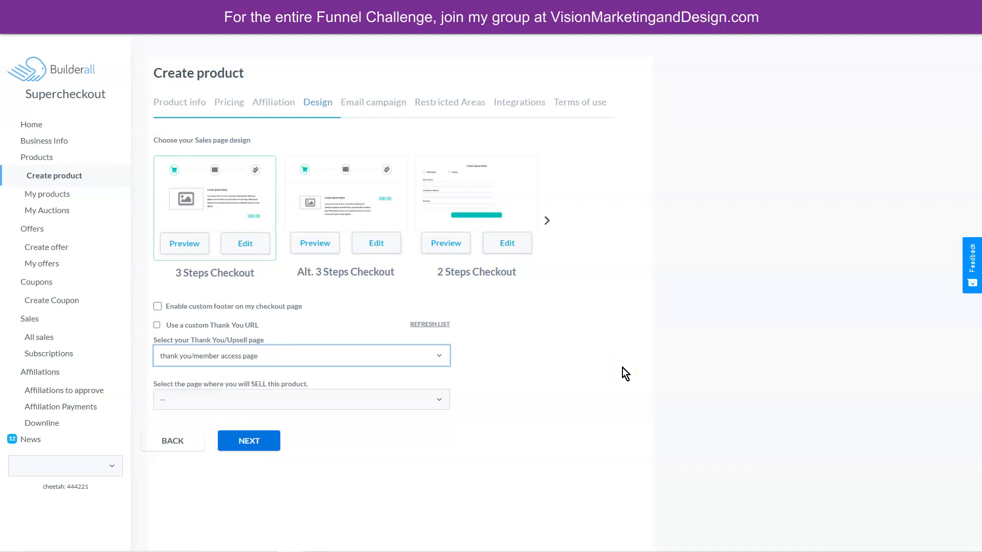
pyautogui.click(255, 399)
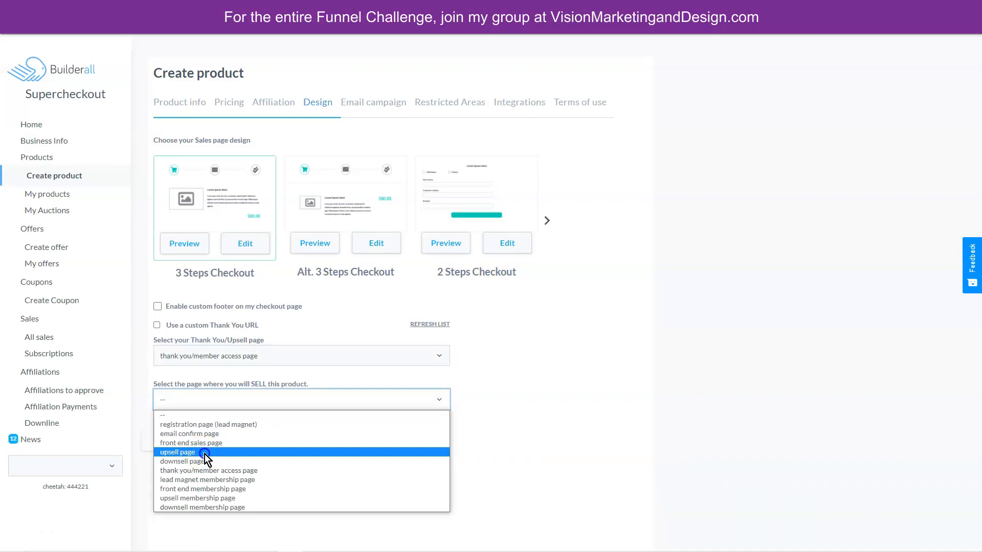
pyautogui.click(204, 453)
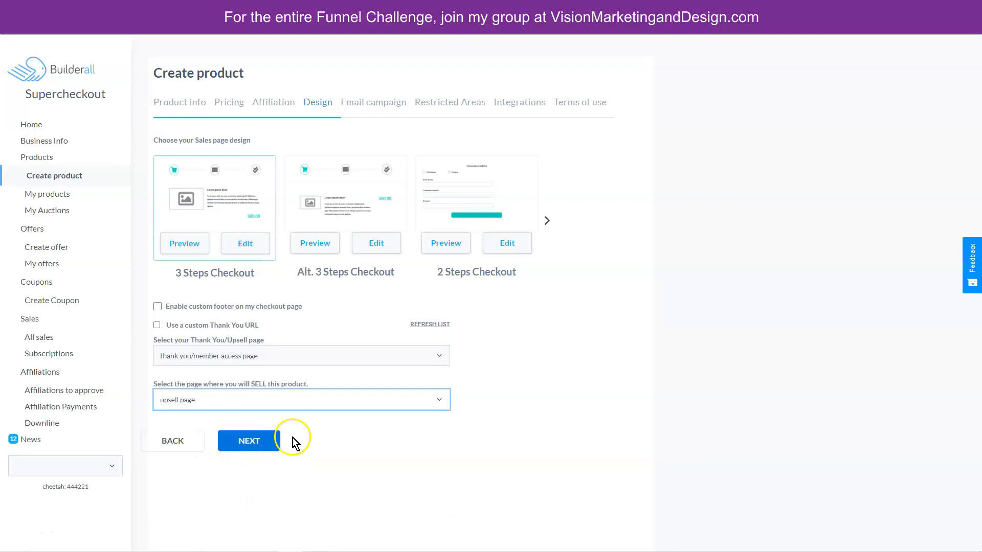
pyautogui.click(252, 441)
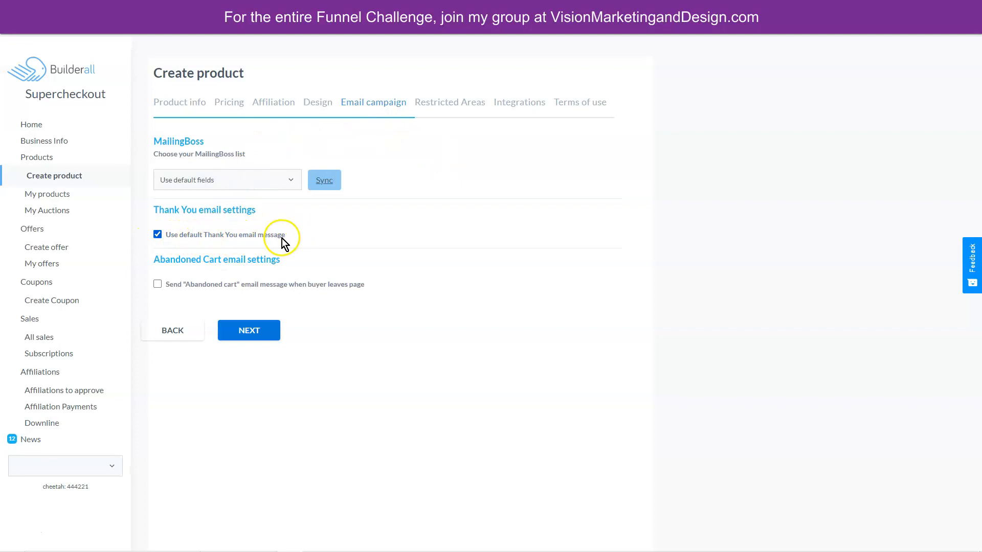
# Step: Enable the abandoned cart email with its default settings, and release the Upsell Member Area LOCK after payment
pyautogui.click(157, 285)
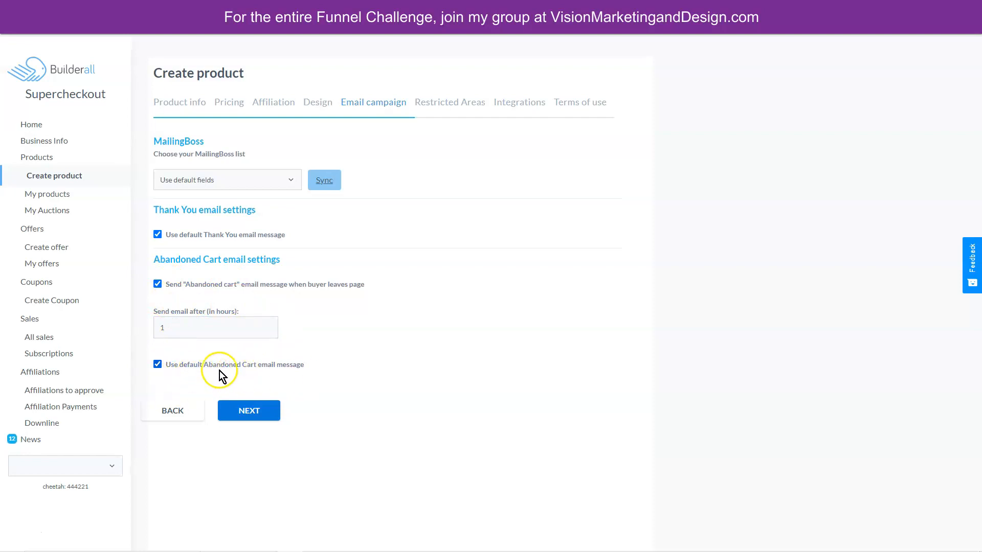
pyautogui.click(258, 412)
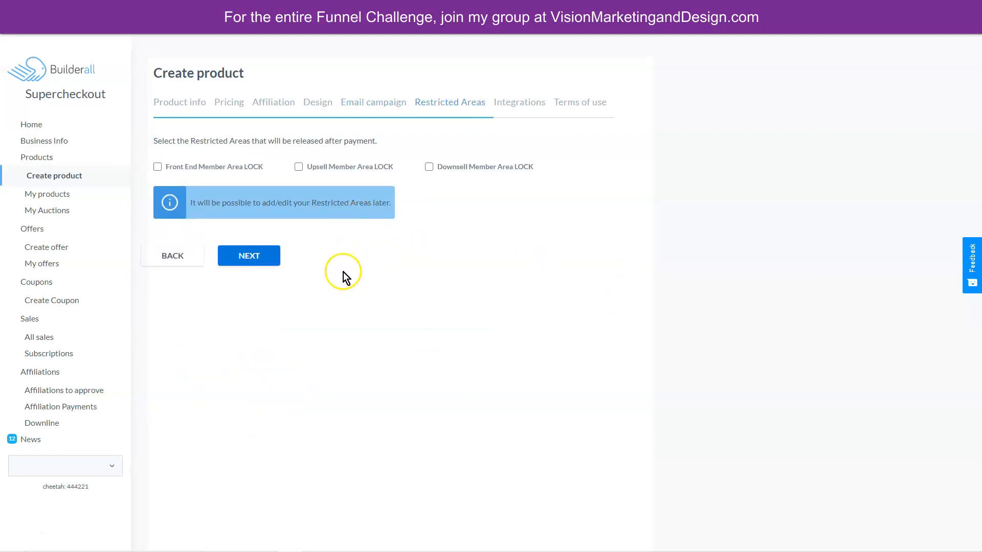
pyautogui.click(299, 166)
pyautogui.click(250, 257)
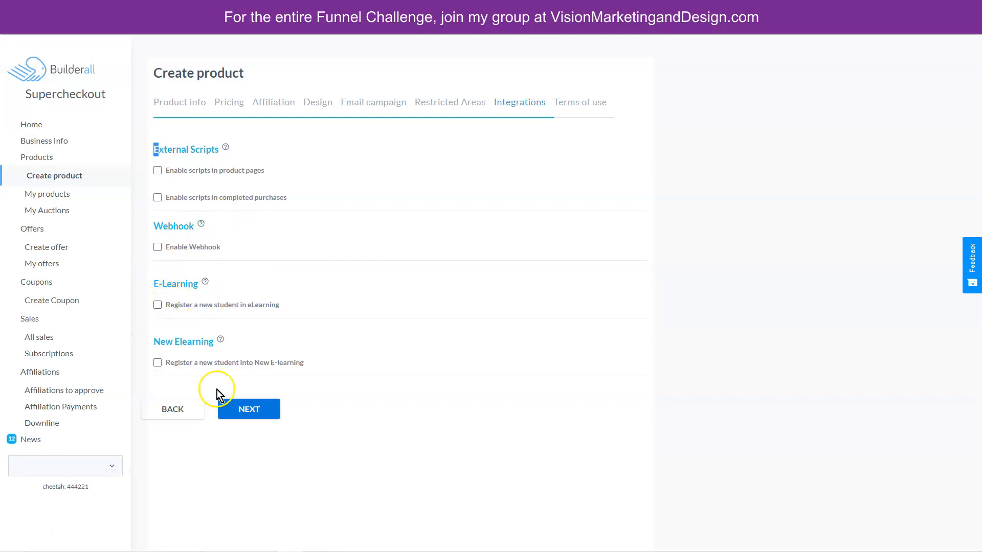
# Step: Leave all integrations disabled, accept the Terms and Conditions, and create the Upsell Product
pyautogui.click(246, 412)
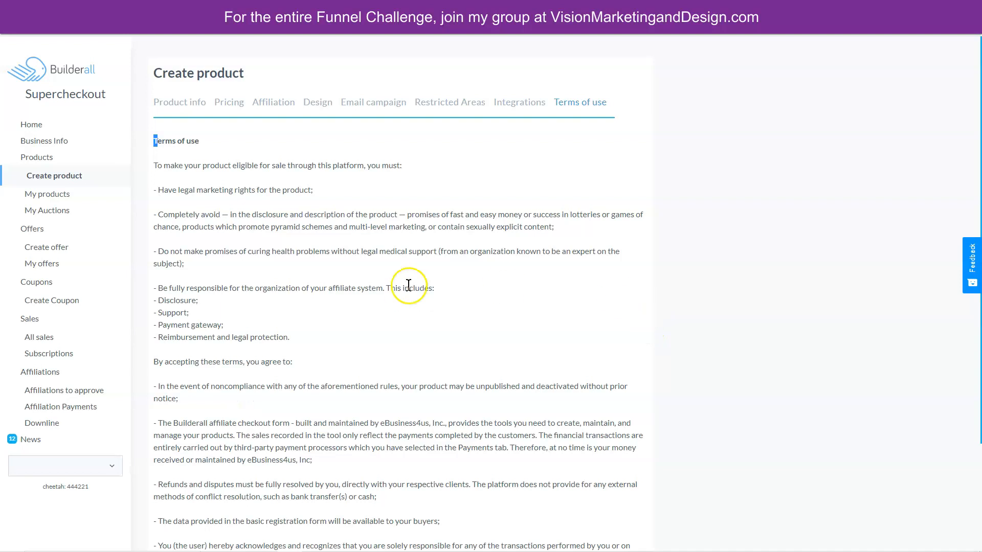
pyautogui.scroll(-3, 409, 285)
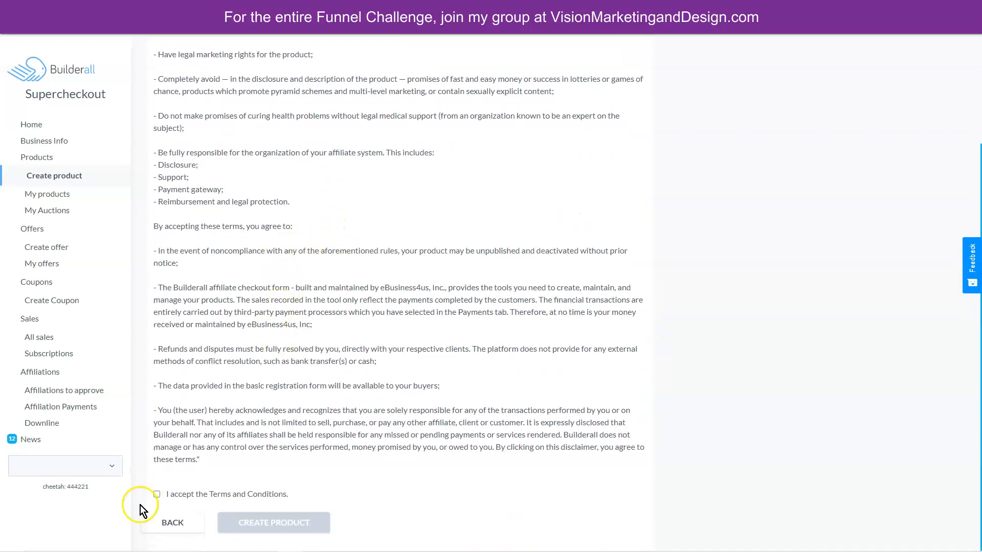
pyautogui.click(157, 494)
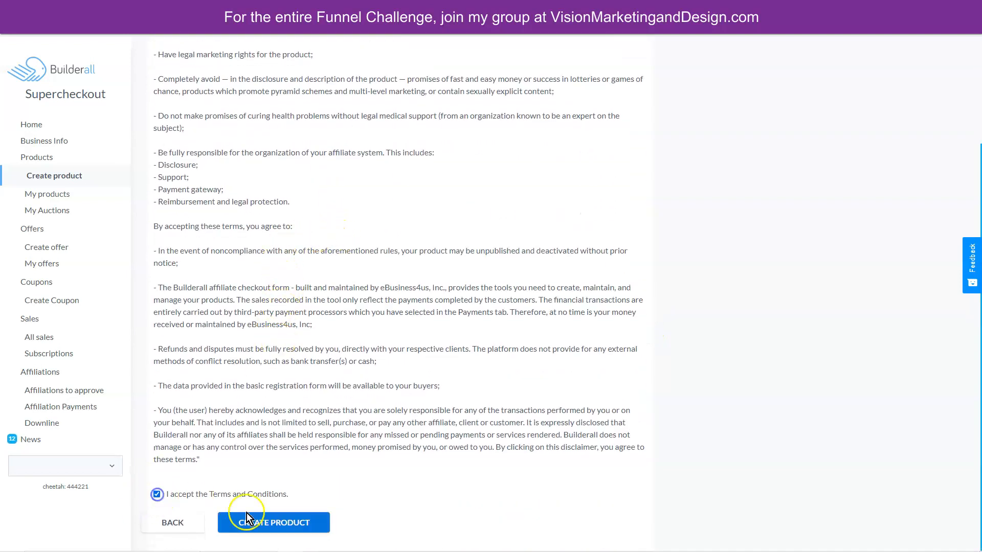
pyautogui.click(295, 527)
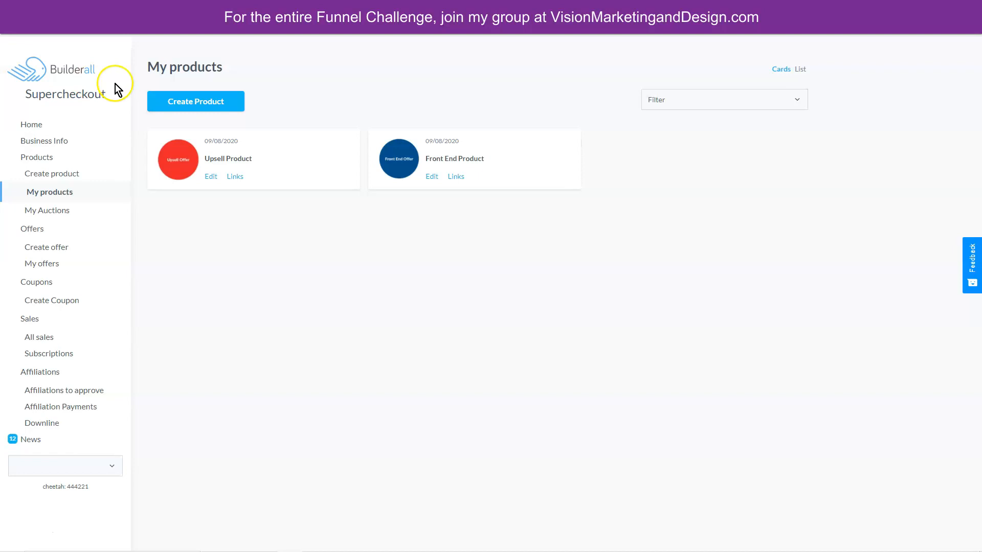
# Step: Start a new product named Downsell Product and upload the Downsell Offer image as its picture
pyautogui.click(195, 102)
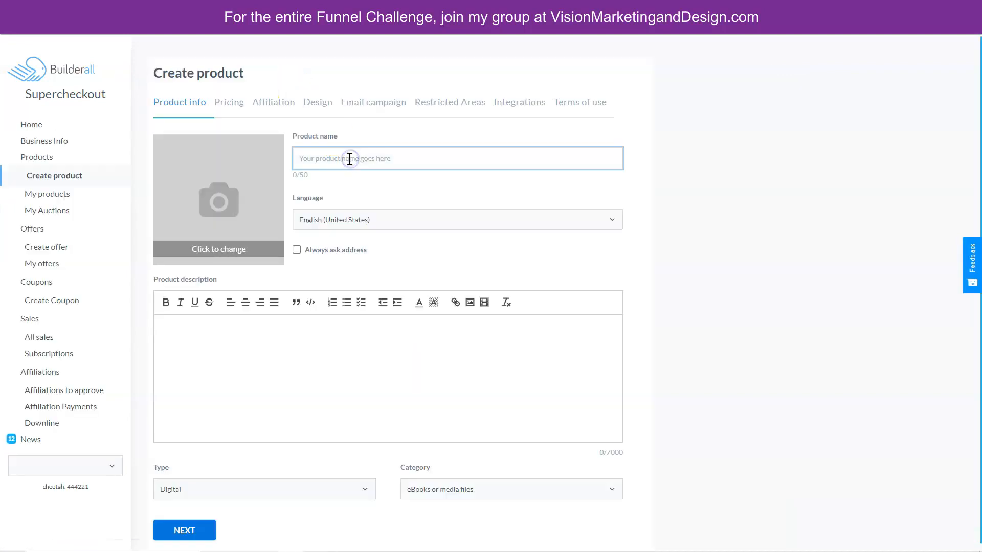
pyautogui.write('Downsell Product')
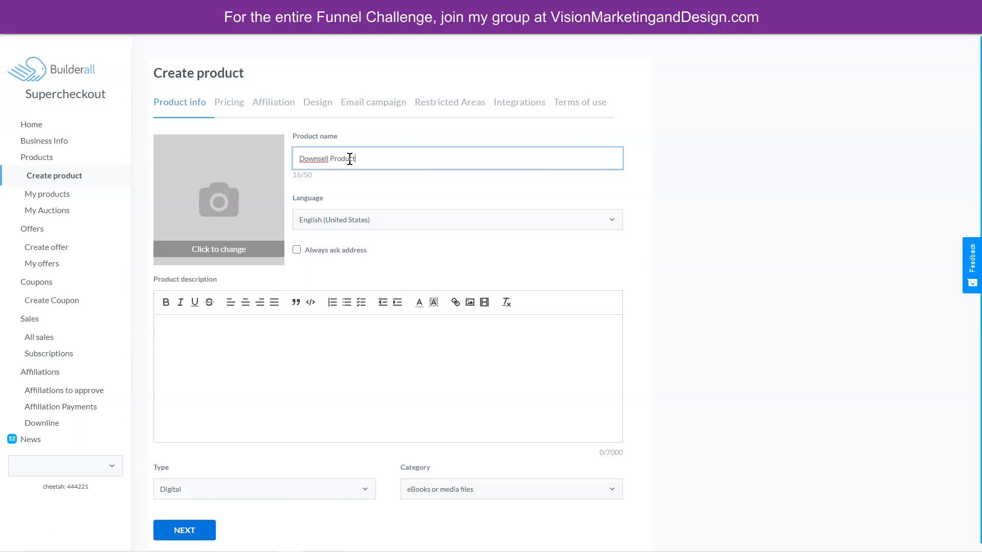
pyautogui.click(219, 200)
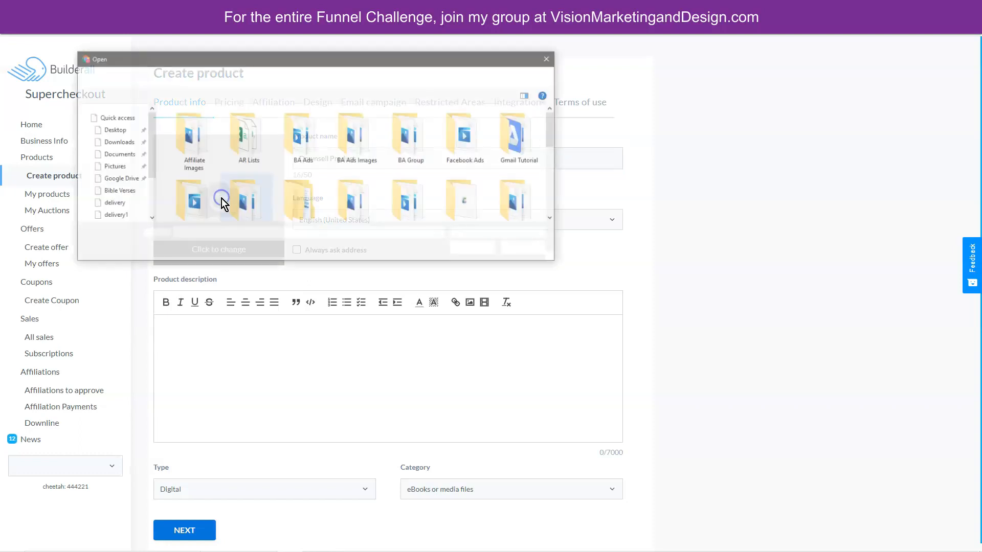
pyautogui.click(105, 131)
pyautogui.scroll(-10, 491, 184)
pyautogui.moveTo(553, 196); pyautogui.dragTo(555, 170)
pyautogui.click(520, 137)
pyautogui.click(476, 247)
pyautogui.click(517, 412)
# Step: Keep English (United States) as the Downsell Product's language and fill its description with repeated copies of "This is an excellent product!"
pyautogui.click(351, 220)
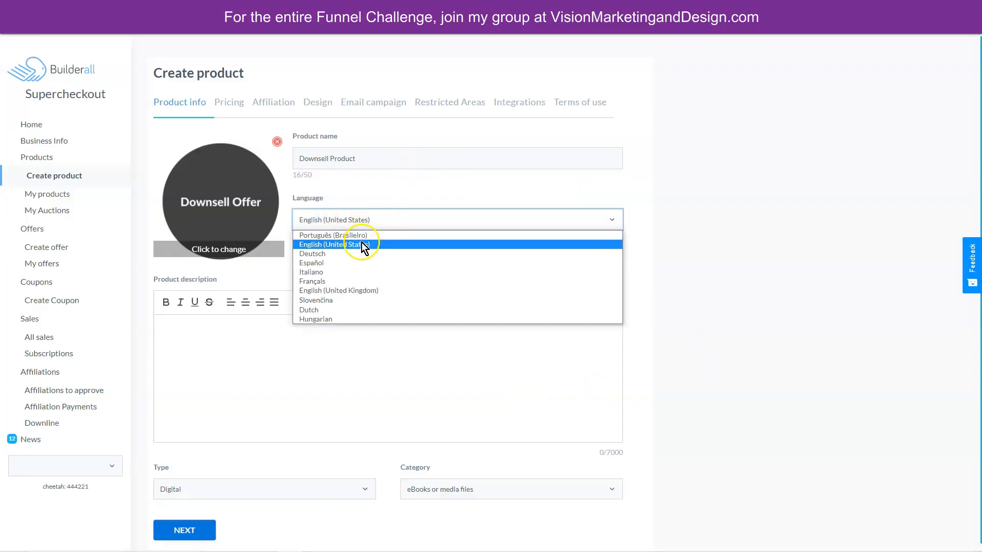
pyautogui.click(361, 244)
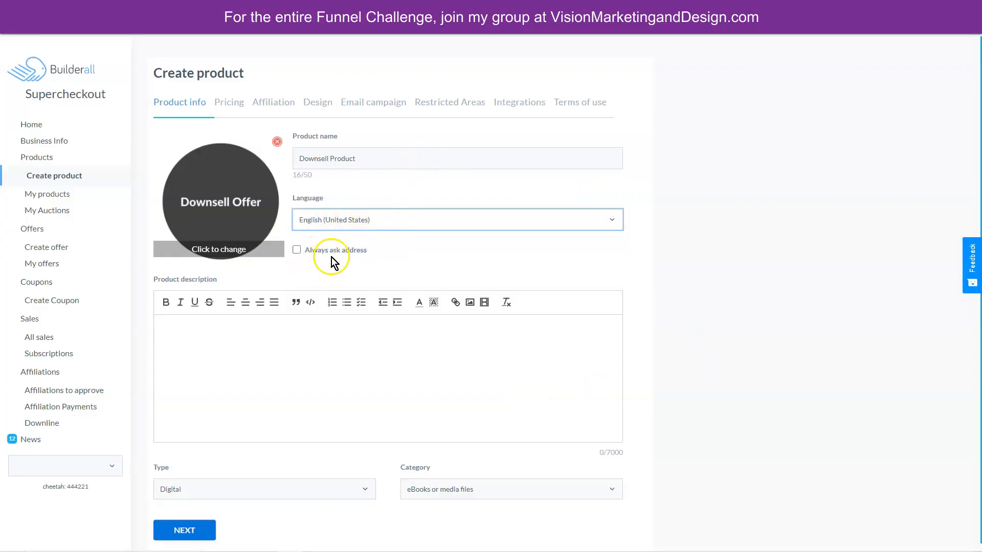
pyautogui.click(218, 328)
pyautogui.hotkey('ctrl', 'v')
pyautogui.hotkey('ctrl', 'v')
pyautogui.hotkey('ctrl', 'v')
pyautogui.hotkey('ctrl', 'v')
pyautogui.hotkey('ctrl', 'v')
pyautogui.hotkey('ctrl', 'v')
pyautogui.hotkey('ctrl', 'v')
pyautogui.hotkey('ctrl', 'v')
pyautogui.hotkey('ctrl', 'v')
pyautogui.hotkey('ctrl', 'v')
pyautogui.hotkey('ctrl', 'v')
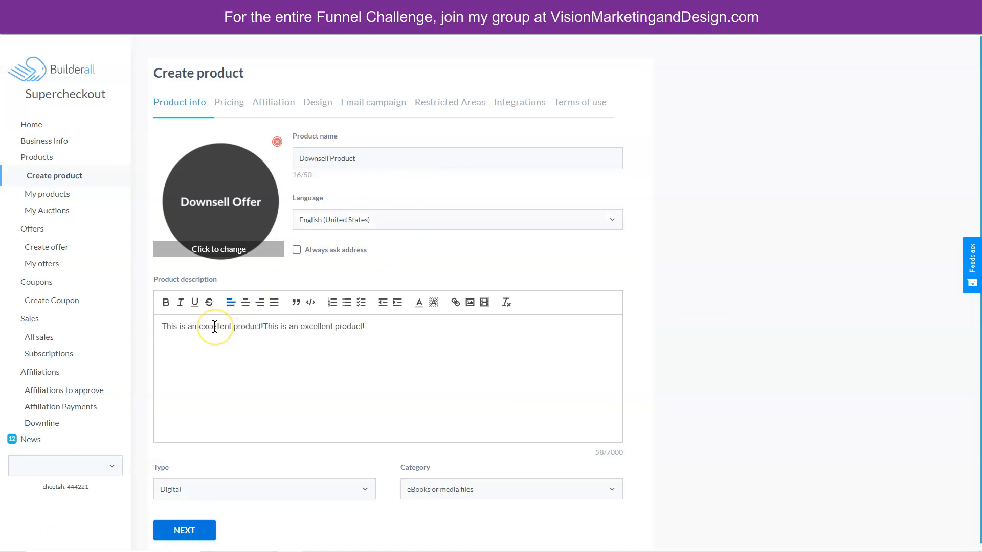
pyautogui.hotkey('ctrl', 'v')
pyautogui.hotkey('ctrl', 'v')
pyautogui.hotkey('ctrl', 'v')
pyautogui.hotkey('ctrl', 'v')
pyautogui.hotkey('ctrl', 'v')
pyautogui.hotkey('ctrl', 'v')
pyautogui.hotkey('ctrl', 'v')
pyautogui.hotkey('ctrl', 'v')
pyautogui.hotkey('ctrl', 'v')
pyautogui.hotkey('ctrl', 'v')
pyautogui.hotkey('ctrl', 'v')
pyautogui.hotkey('ctrl', 'v')
pyautogui.hotkey('ctrl', 'v')
pyautogui.hotkey('ctrl', 'v')
pyautogui.hotkey('ctrl', 'v')
pyautogui.hotkey('ctrl', 'v')
pyautogui.hotkey('ctrl', 'v')
pyautogui.hotkey('ctrl', 'v')
pyautogui.hotkey('ctrl', 'v')
pyautogui.hotkey('ctrl', 'v')
# Step: Keep Digital as the Downsell Product's type and eBooks or media files as its category, and continue to the pricing settings
pyautogui.click(297, 488)
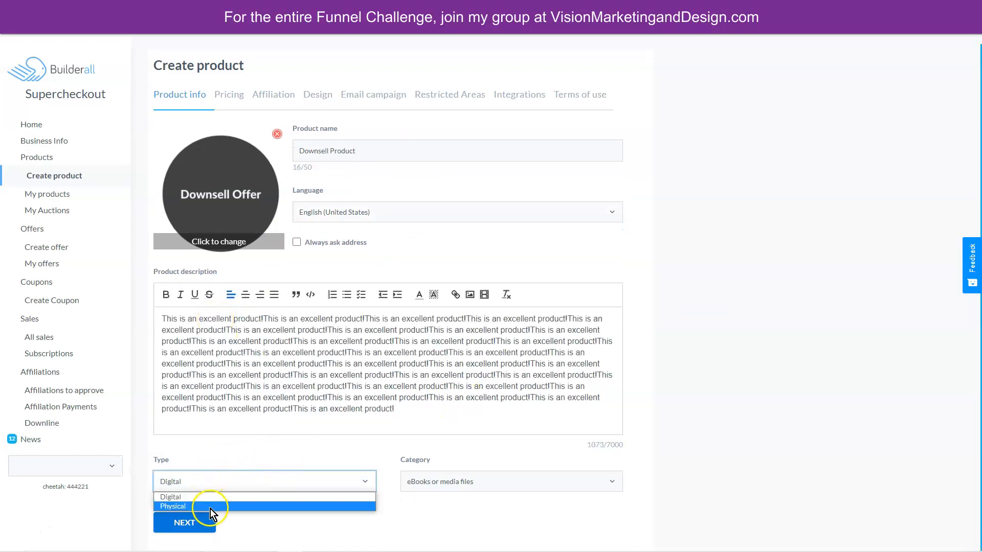
pyautogui.click(239, 498)
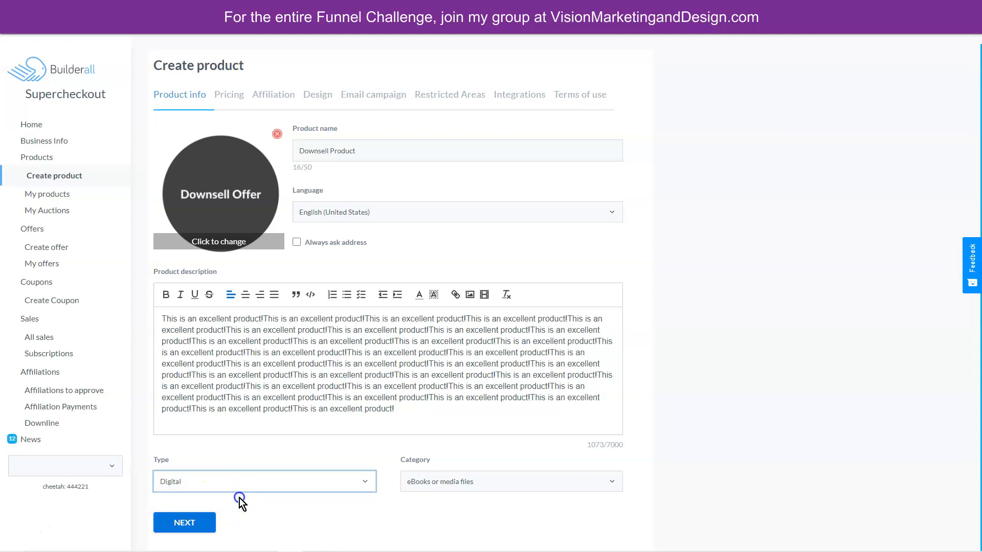
pyautogui.click(484, 481)
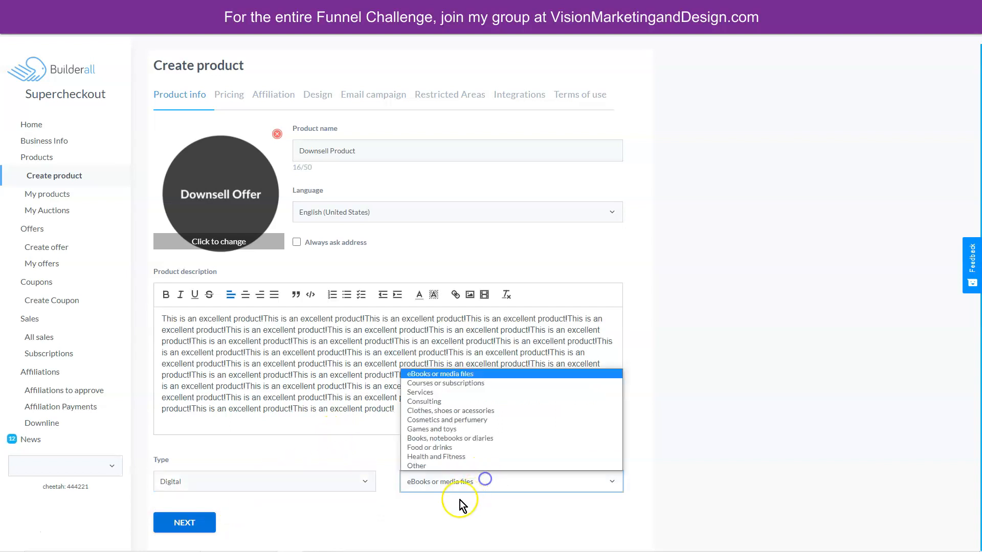
pyautogui.click(446, 376)
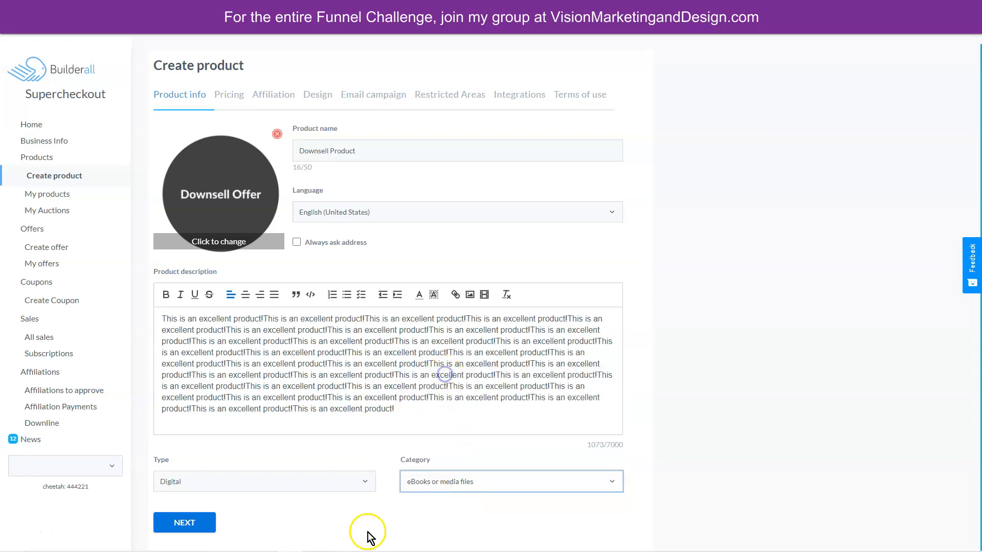
pyautogui.click(186, 524)
# Step: Select the existing Stripe payment account for the Downsell Product and set the currency to USD United States Dollar
pyautogui.click(266, 150)
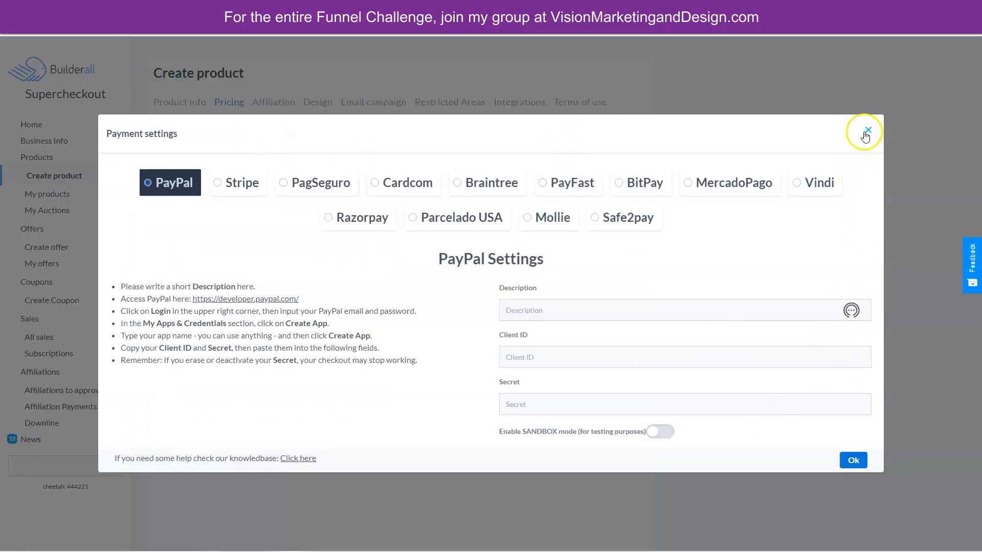
pyautogui.click(868, 131)
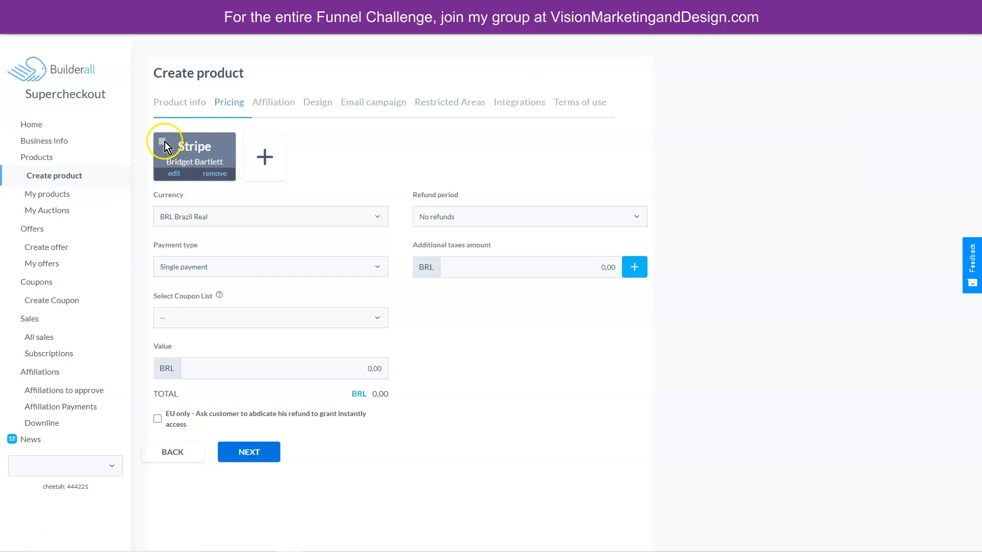
pyautogui.click(161, 142)
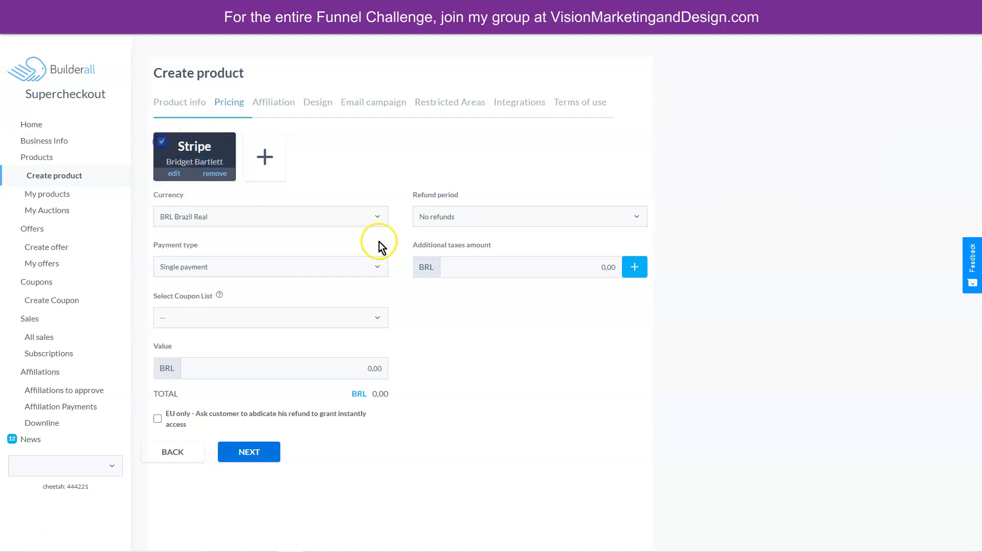
pyautogui.click(198, 218)
pyautogui.click(213, 232)
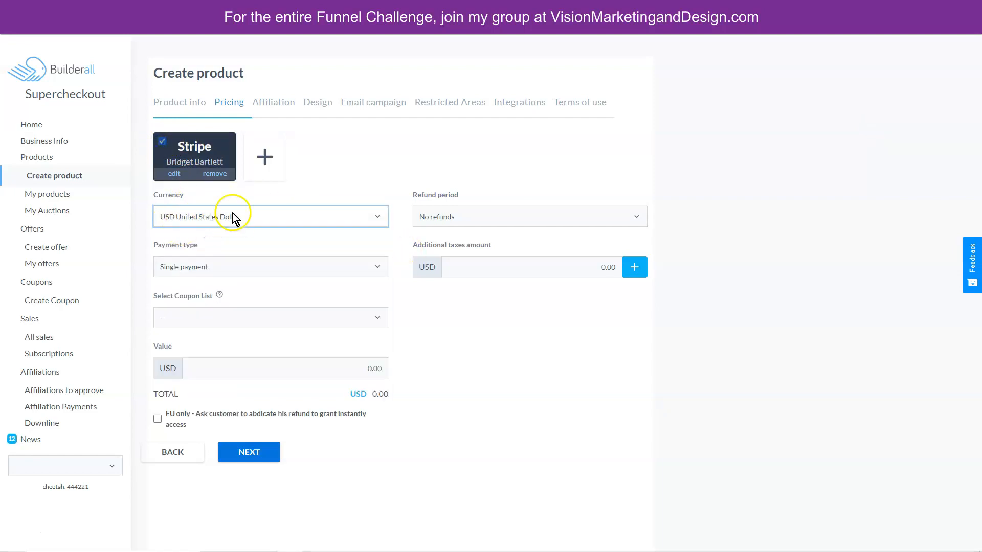
# Step: Set the Downsell Product's refund period to 14 days and its payment type to Single payment
pyautogui.click(489, 214)
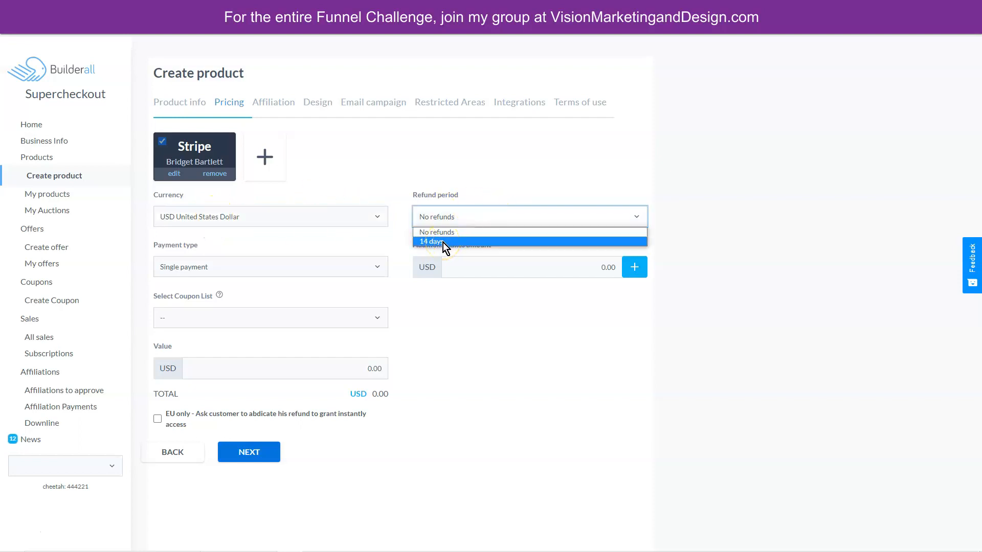
pyautogui.click(443, 242)
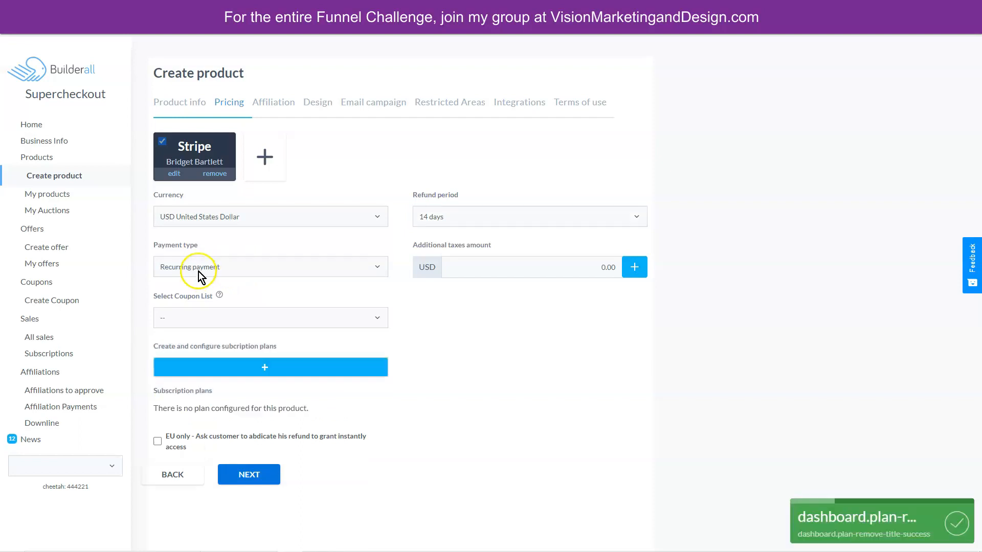
pyautogui.click(198, 271)
pyautogui.click(203, 281)
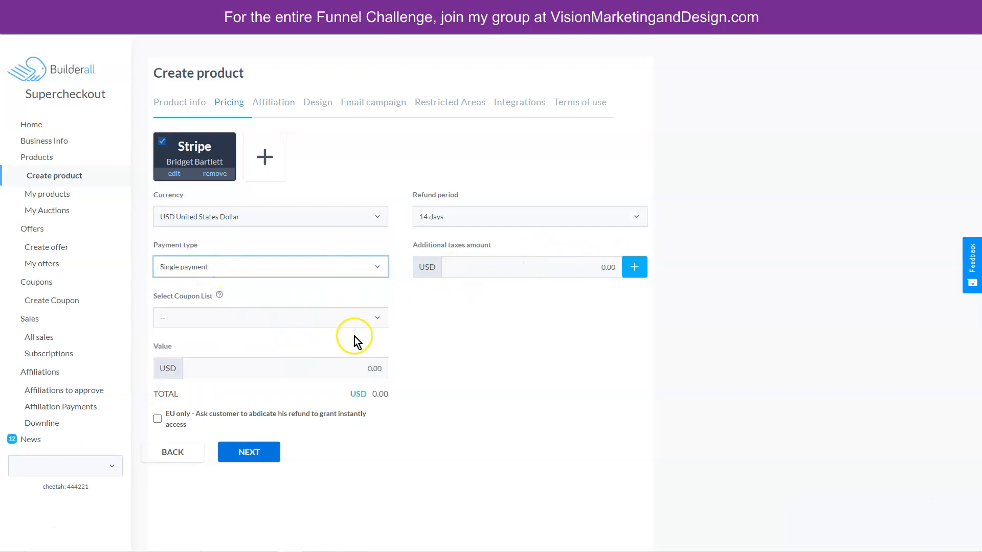
# Step: Set the Downsell Product's value to USD 0.50 and continue past the unchanged affiliation settings to the design settings
pyautogui.click(381, 368)
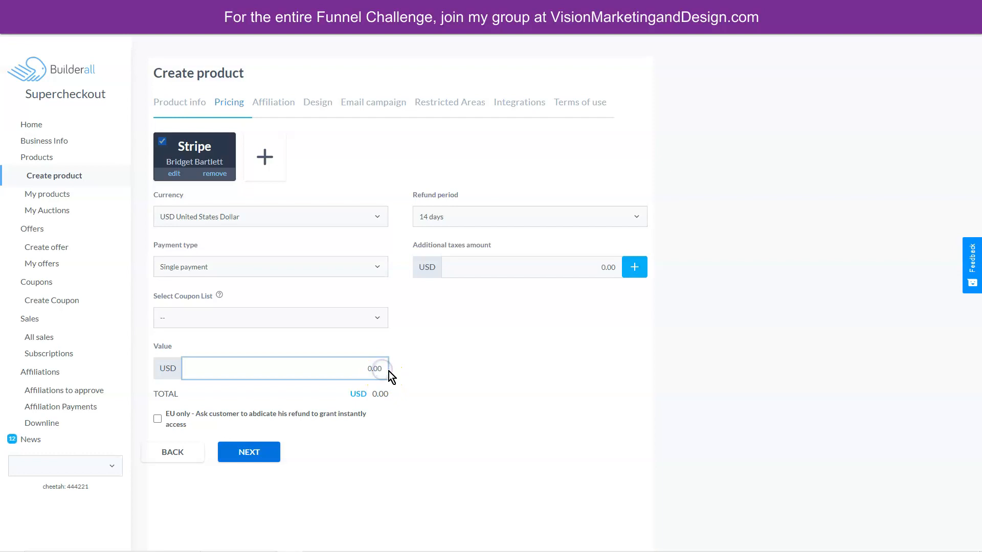
pyautogui.write('50')
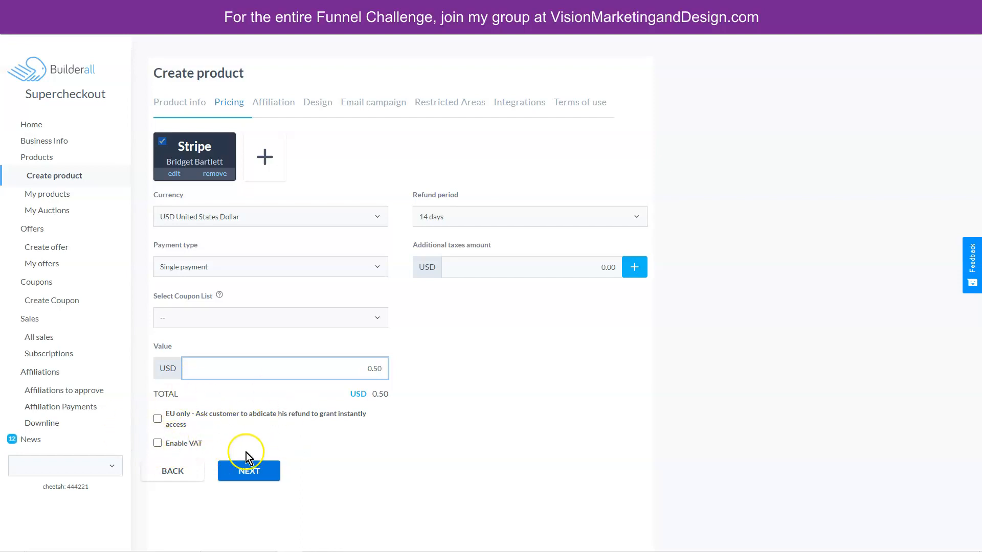
pyautogui.click(250, 471)
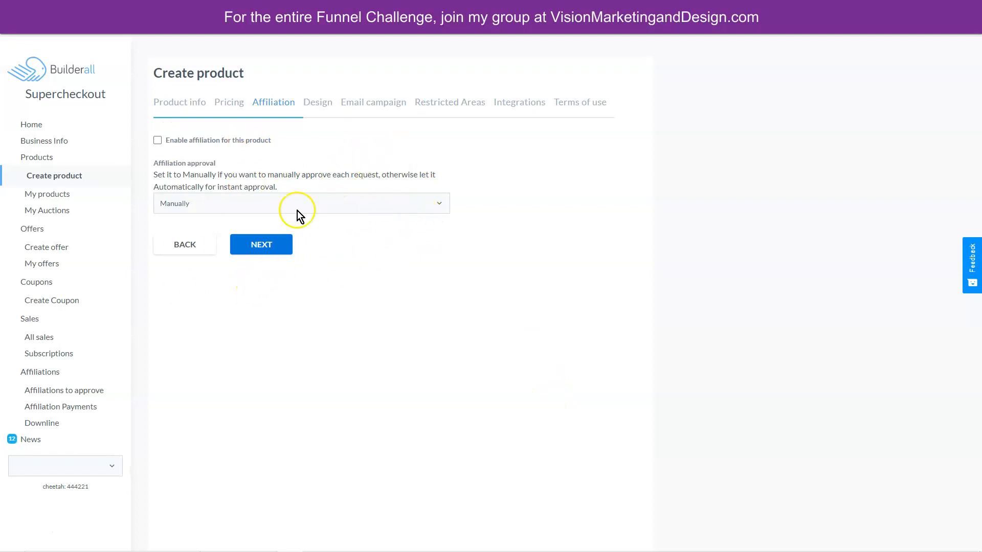
pyautogui.click(276, 256)
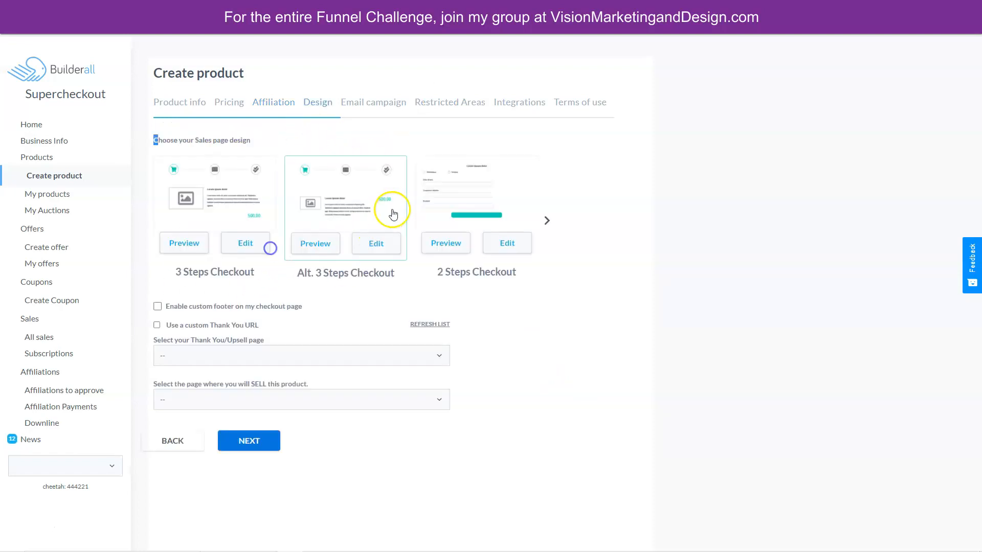
# Step: Choose the 3 Steps Checkout design for the Downsell Product and set its Thank You/Upsell page to thank you/member access page
pyautogui.click(211, 192)
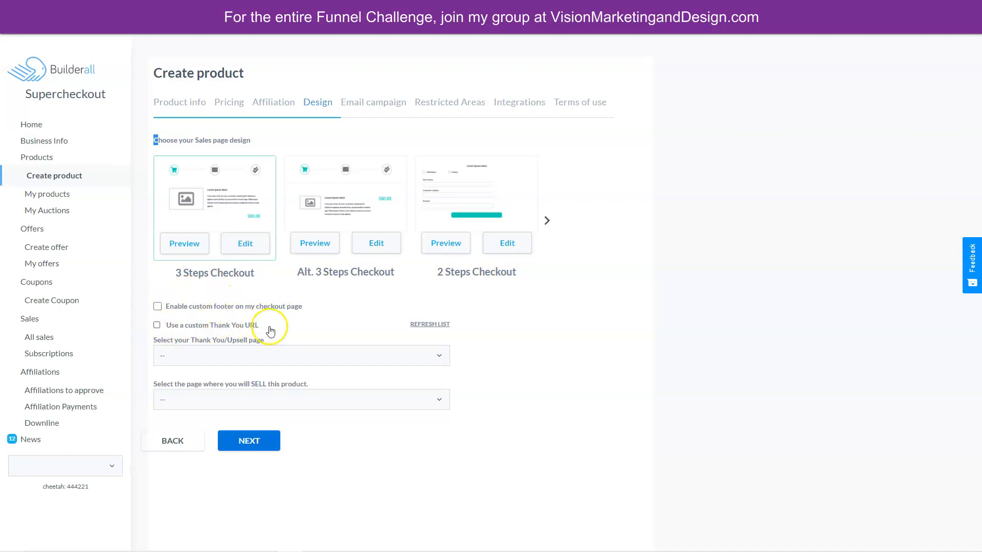
pyautogui.click(254, 357)
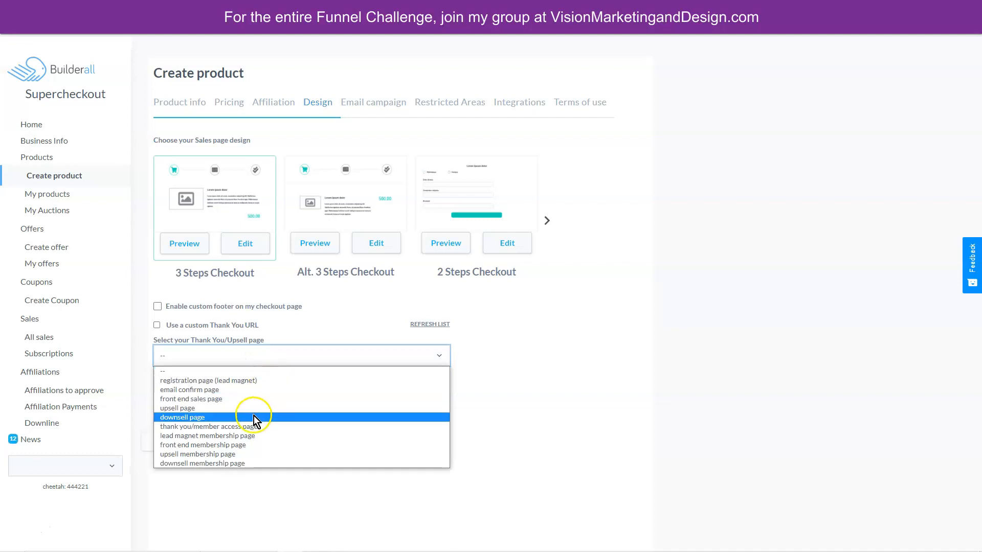
pyautogui.click(235, 428)
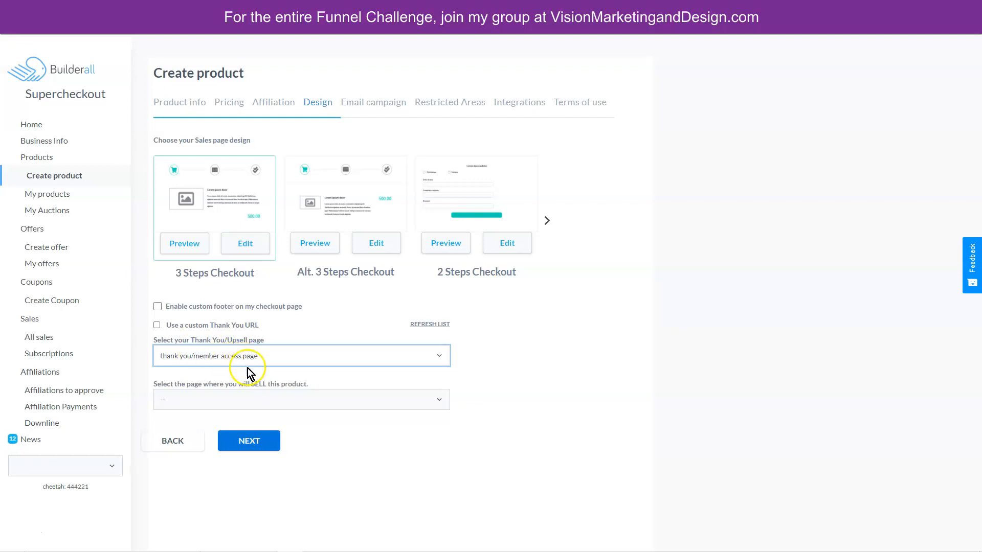
# Step: Set the page where the Downsell Product is sold to downsell page and continue to the email campaign settings
pyautogui.click(257, 398)
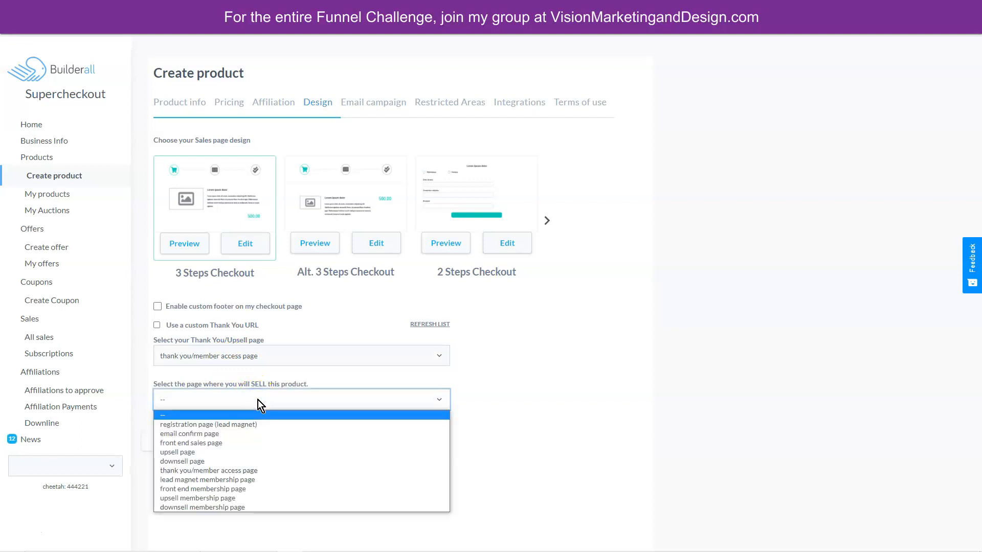
pyautogui.click(247, 462)
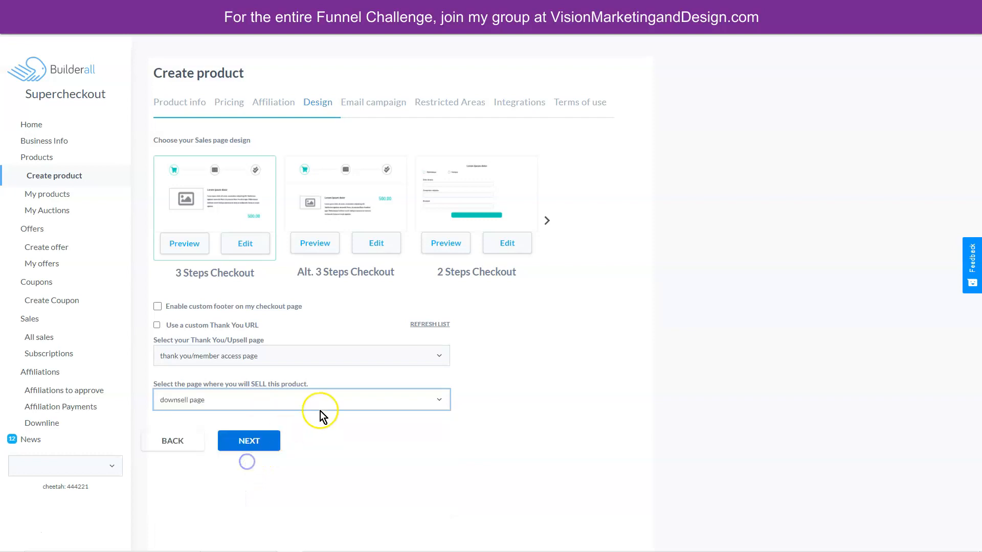
pyautogui.click(250, 441)
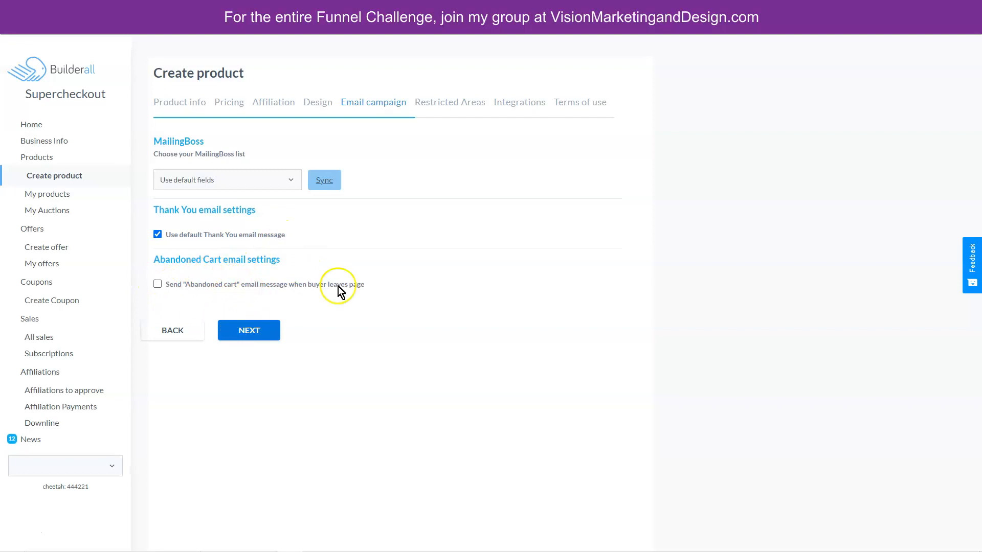
# Step: Keep the default email campaign settings and select Downsell Member Area LOCK as the restricted area released after payment
pyautogui.click(257, 331)
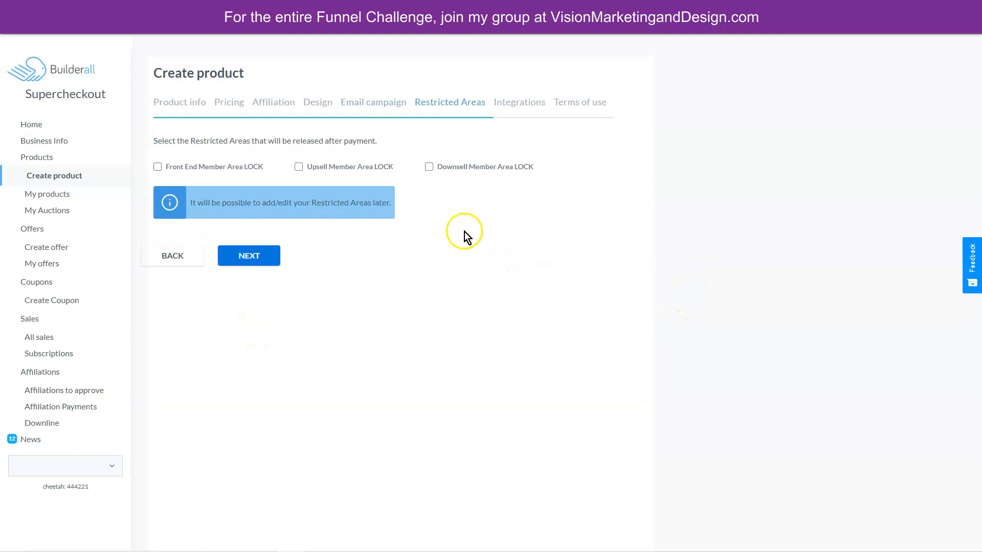
pyautogui.click(429, 168)
pyautogui.click(248, 255)
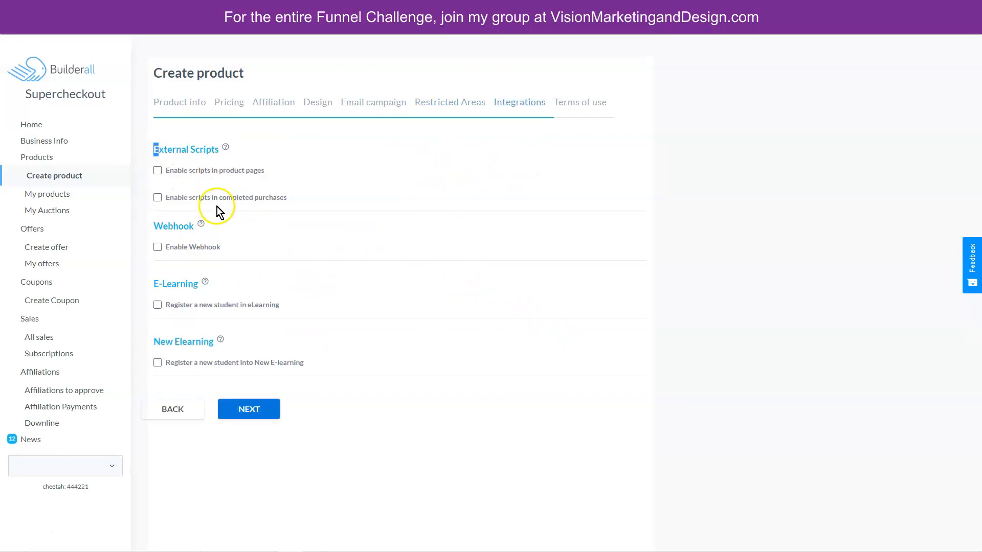
# Step: Leave all integrations disabled, accept the Terms and Conditions, and create the Downsell Product
pyautogui.click(253, 415)
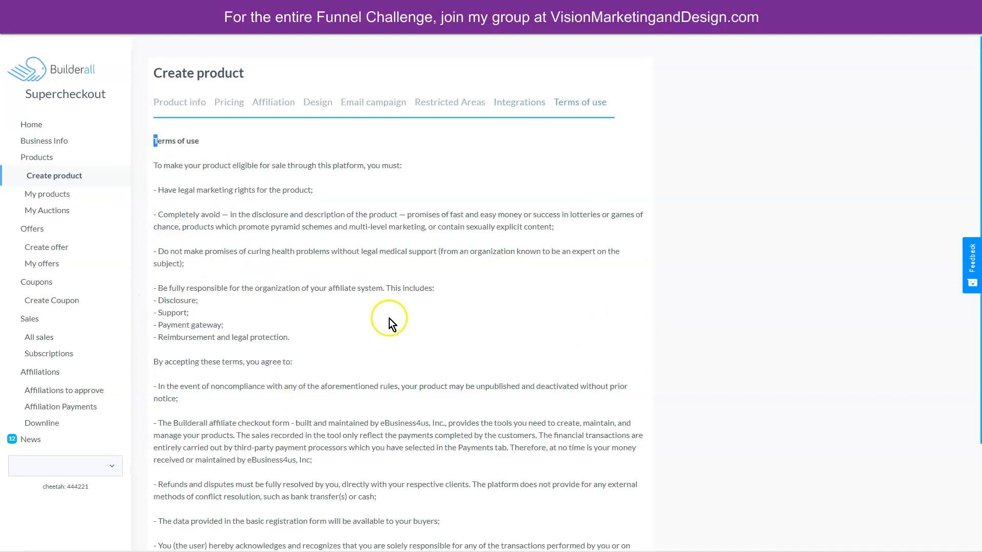
pyautogui.scroll(-3, 383, 318)
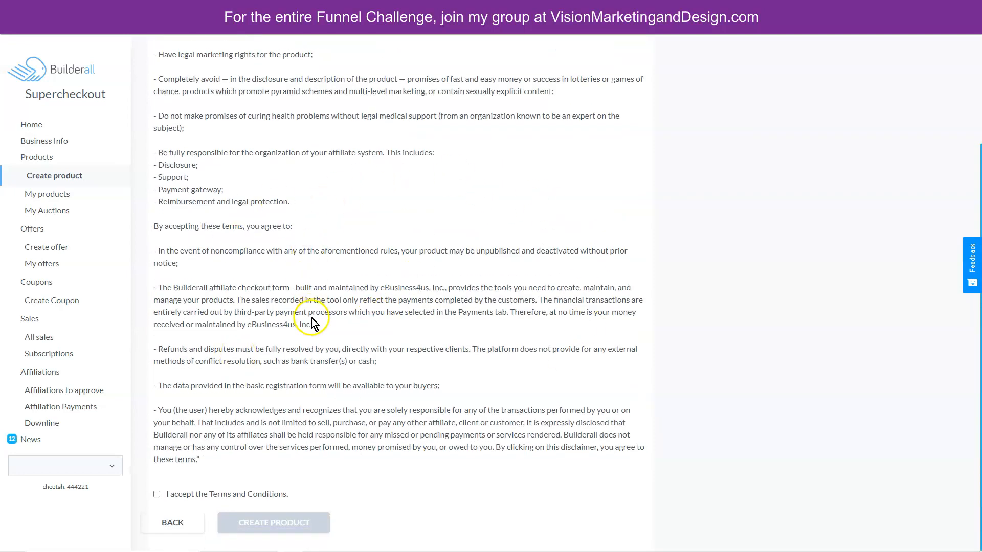
pyautogui.click(157, 495)
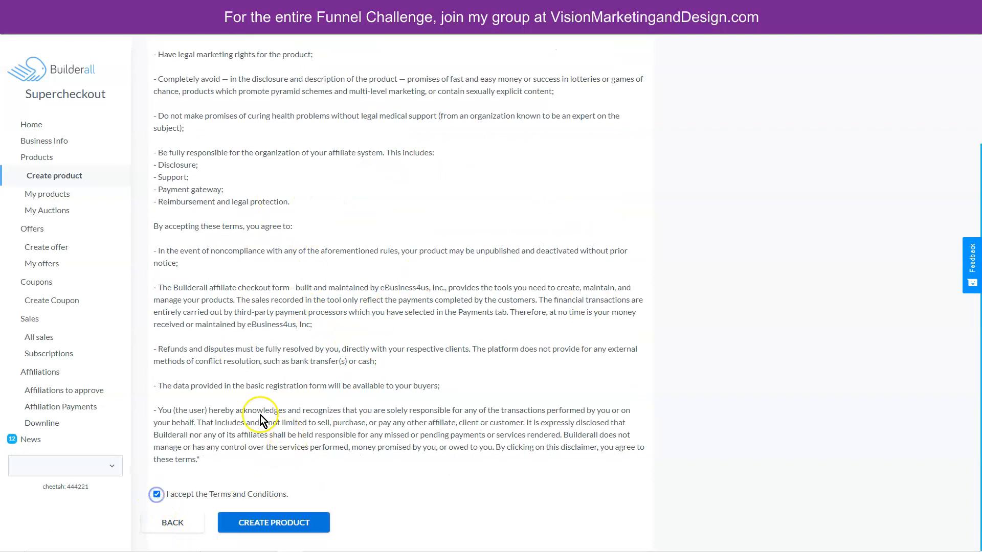
pyautogui.click(274, 522)
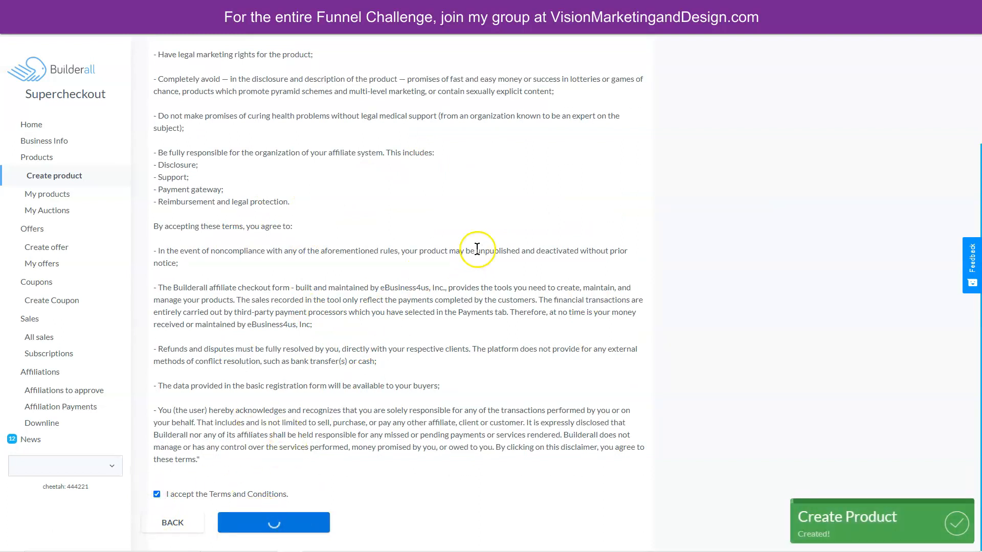